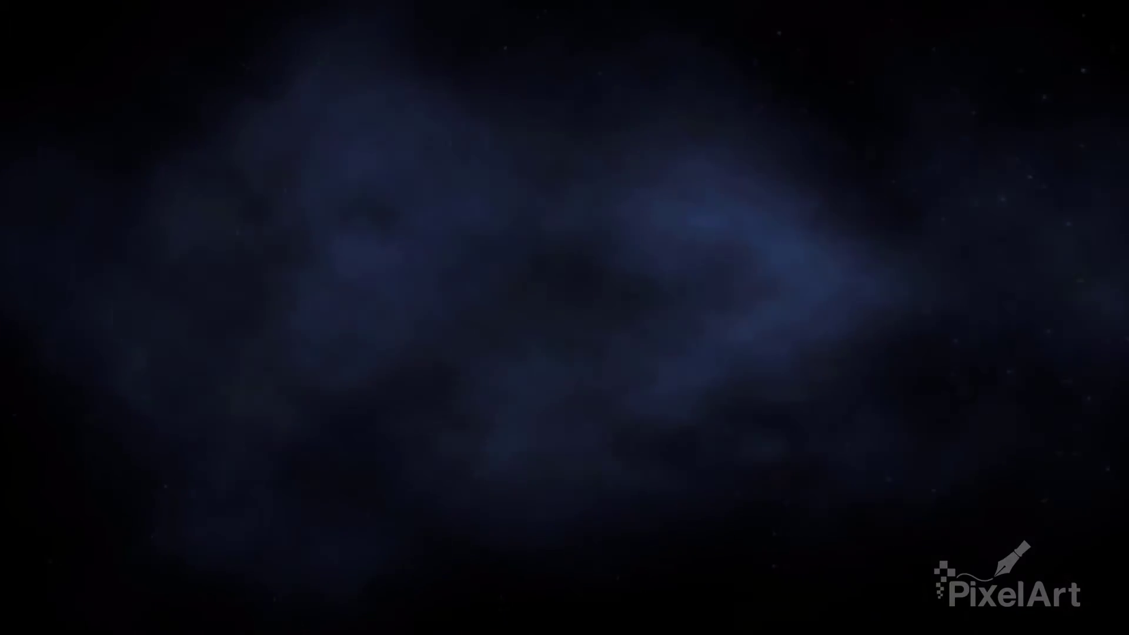
Step: Search Google for 'bulk quantity fish'
{"action": "type", "text": "bulk quantity fish"}
{"action": "key", "text": "Return"}
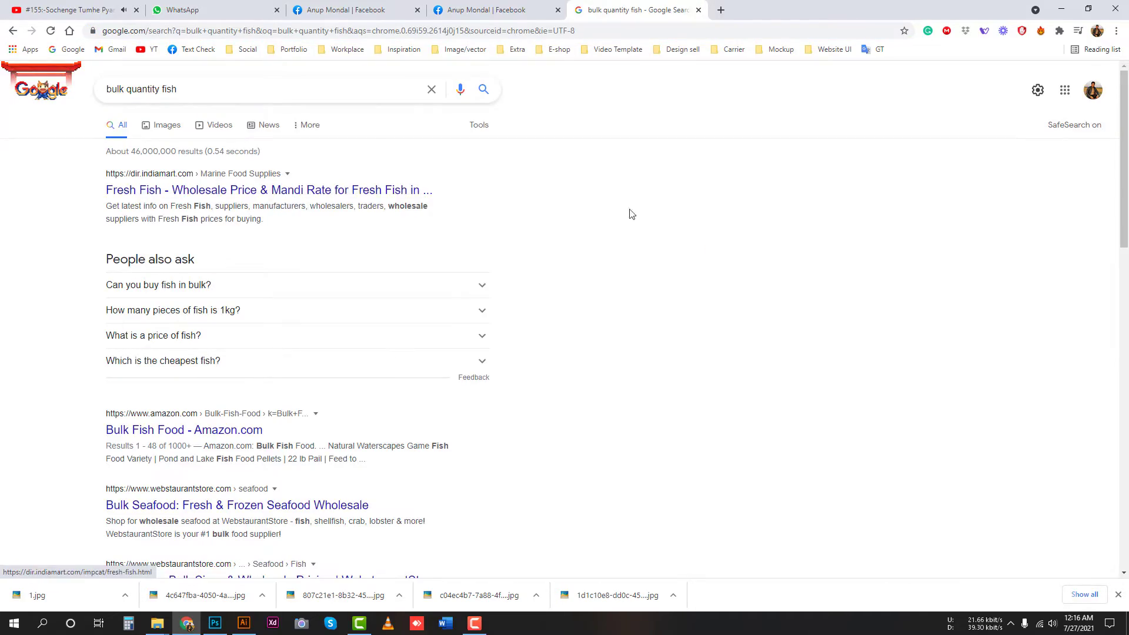
Step: In Images results, save the Roopchand fish seed image as download.jpg
{"action": "left_click", "coordinate": [167, 125]}
{"action": "scroll", "coordinate": [542, 294], "scroll_direction": "down", "scroll_amount": 5}
{"action": "left_click", "coordinate": [101, 346]}
{"action": "right_click", "coordinate": [860, 235]}
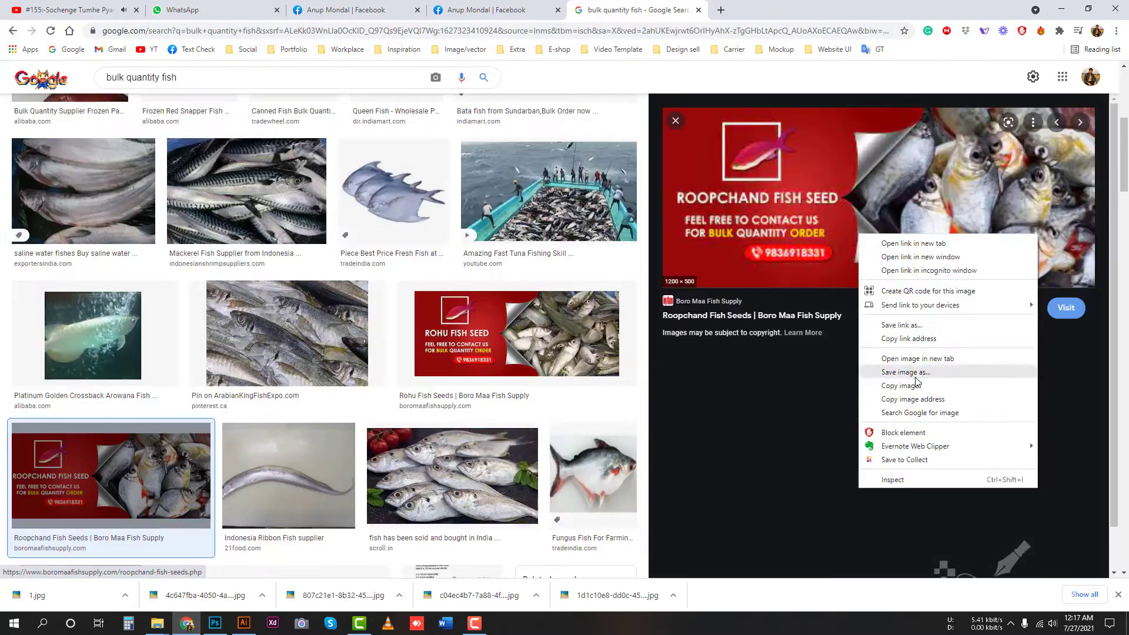
{"action": "left_click", "coordinate": [914, 377]}
{"action": "key", "text": "Return"}
Step: Browse seafood image previews: Shutterstock market, Bigstock raw seafood and Bulk Seafood fillet
{"action": "scroll", "coordinate": [624, 350], "scroll_direction": "down", "scroll_amount": 10}
{"action": "scroll", "coordinate": [624, 351], "scroll_direction": "down", "scroll_amount": 2}
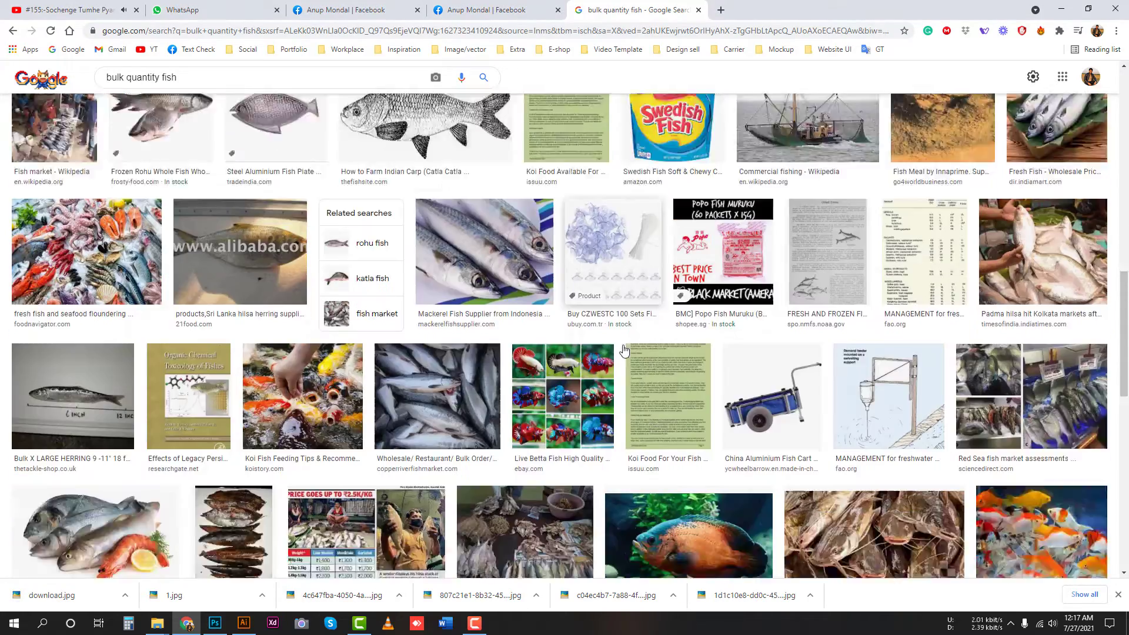
{"action": "scroll", "coordinate": [624, 351], "scroll_direction": "down", "scroll_amount": 3}
{"action": "left_click", "coordinate": [87, 109]}
{"action": "scroll", "coordinate": [871, 421], "scroll_direction": "down", "scroll_amount": 4}
{"action": "left_click", "coordinate": [871, 421]}
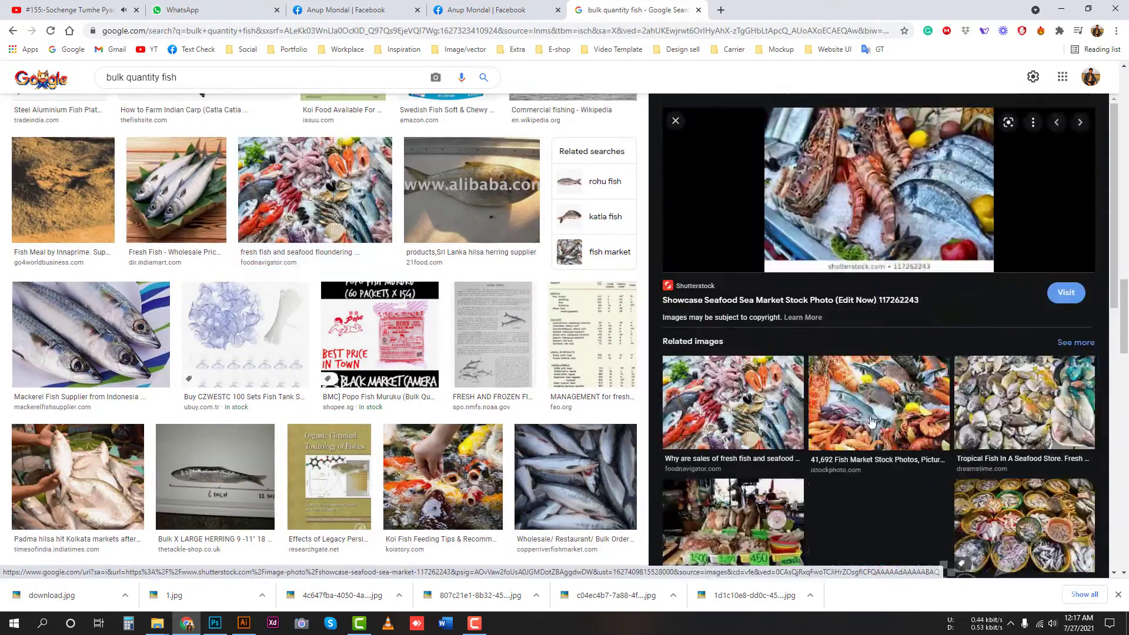
{"action": "scroll", "coordinate": [871, 421], "scroll_direction": "down", "scroll_amount": 3}
{"action": "left_click", "coordinate": [876, 414]}
{"action": "scroll", "coordinate": [879, 413], "scroll_direction": "down", "scroll_amount": 3}
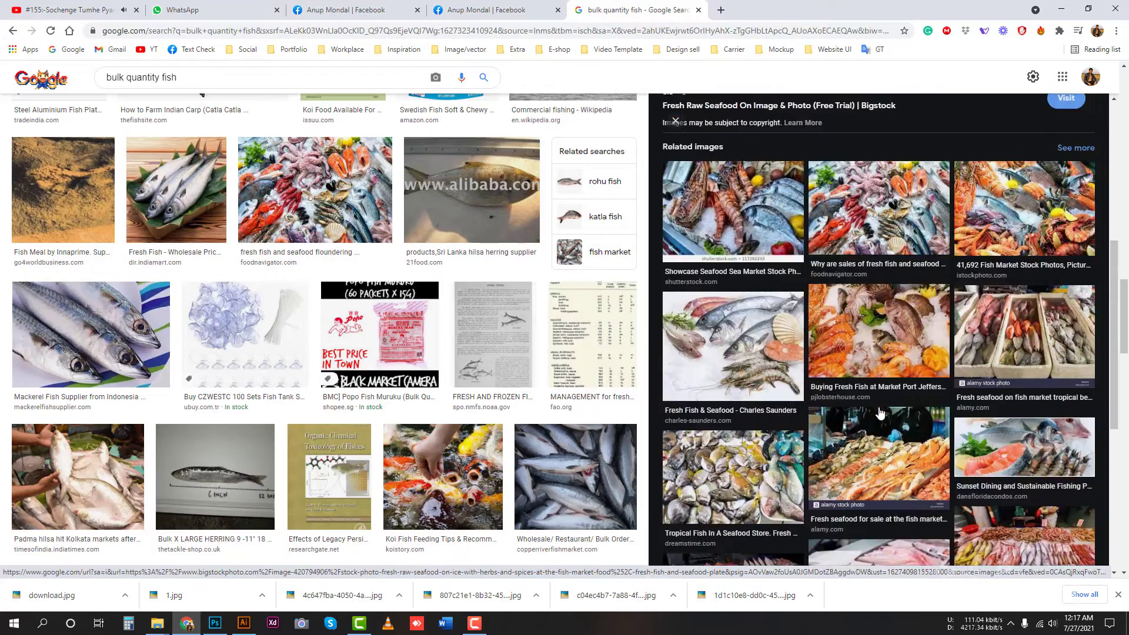
{"action": "scroll", "coordinate": [879, 413], "scroll_direction": "up", "scroll_amount": 1}
{"action": "scroll", "coordinate": [535, 235], "scroll_direction": "down", "scroll_amount": 2}
{"action": "scroll", "coordinate": [535, 235], "scroll_direction": "down", "scroll_amount": 5}
{"action": "scroll", "coordinate": [535, 235], "scroll_direction": "down", "scroll_amount": 5}
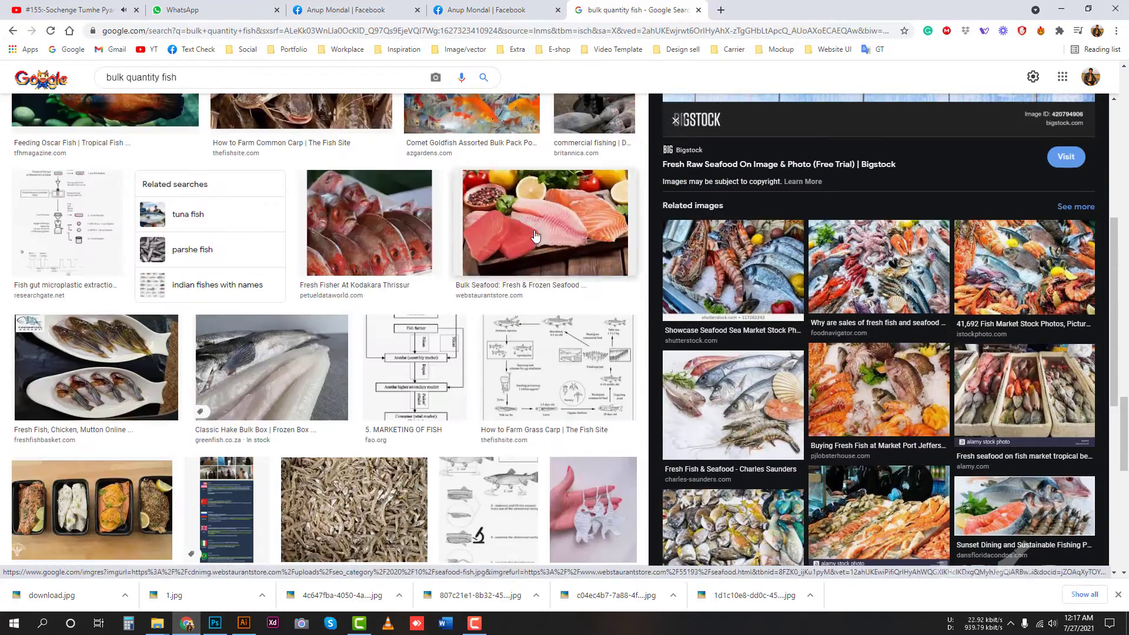
{"action": "left_click", "coordinate": [535, 235]}
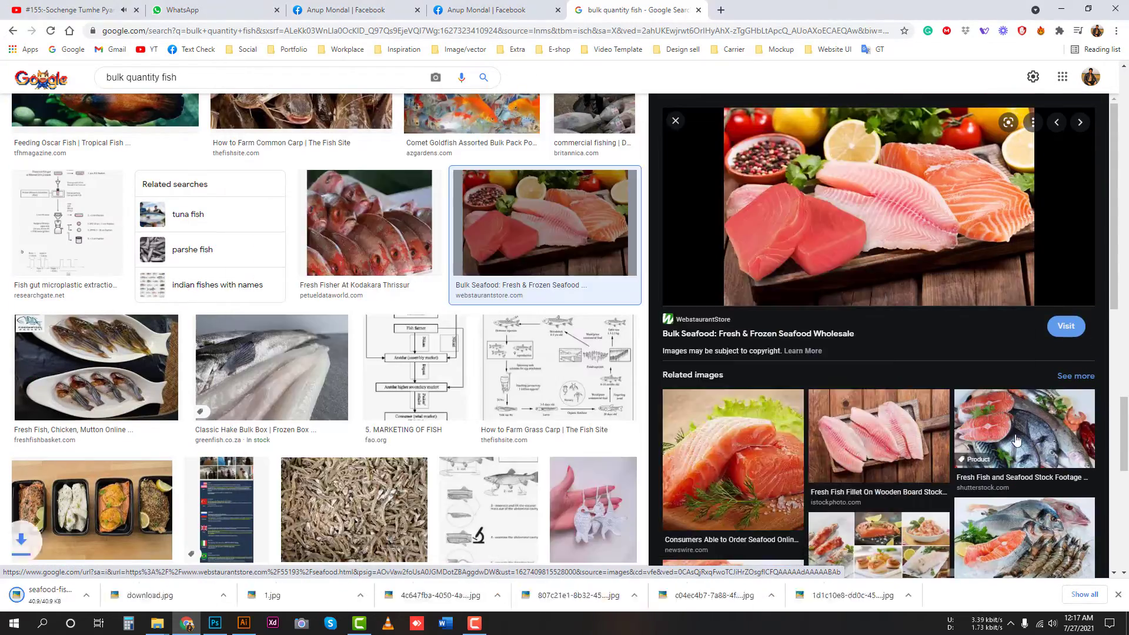
Step: Save the Shutterstock fresh fish and seafood image
{"action": "left_click", "coordinate": [1025, 429]}
{"action": "right_click", "coordinate": [854, 256]}
{"action": "left_click", "coordinate": [901, 393]}
{"action": "key", "text": "Return"}
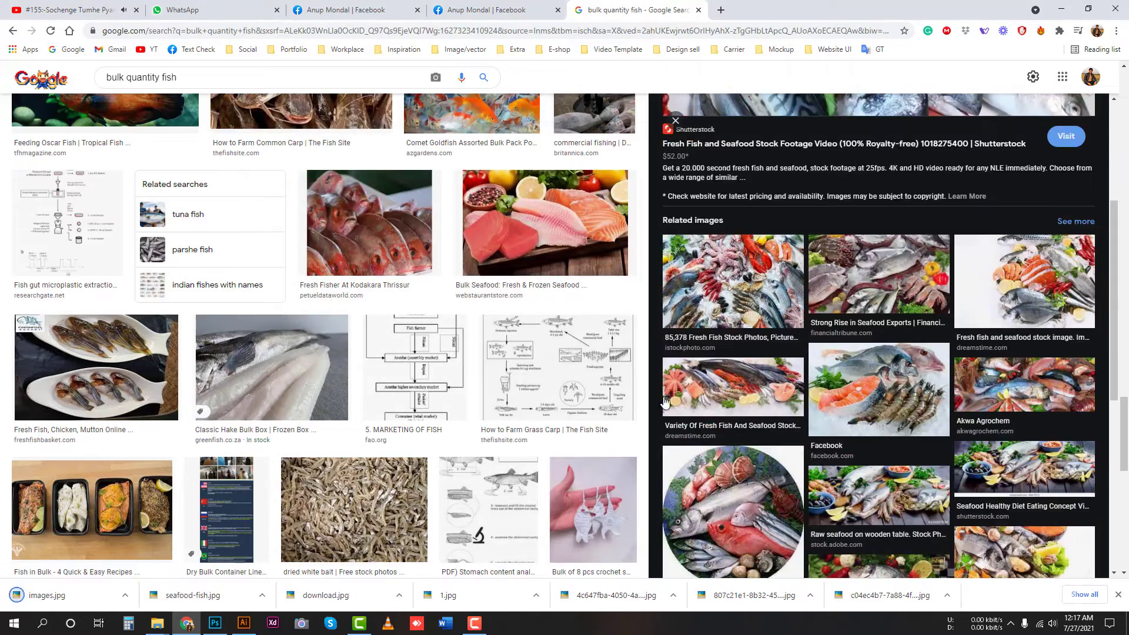
{"action": "scroll", "coordinate": [874, 375], "scroll_direction": "down", "scroll_amount": 5}
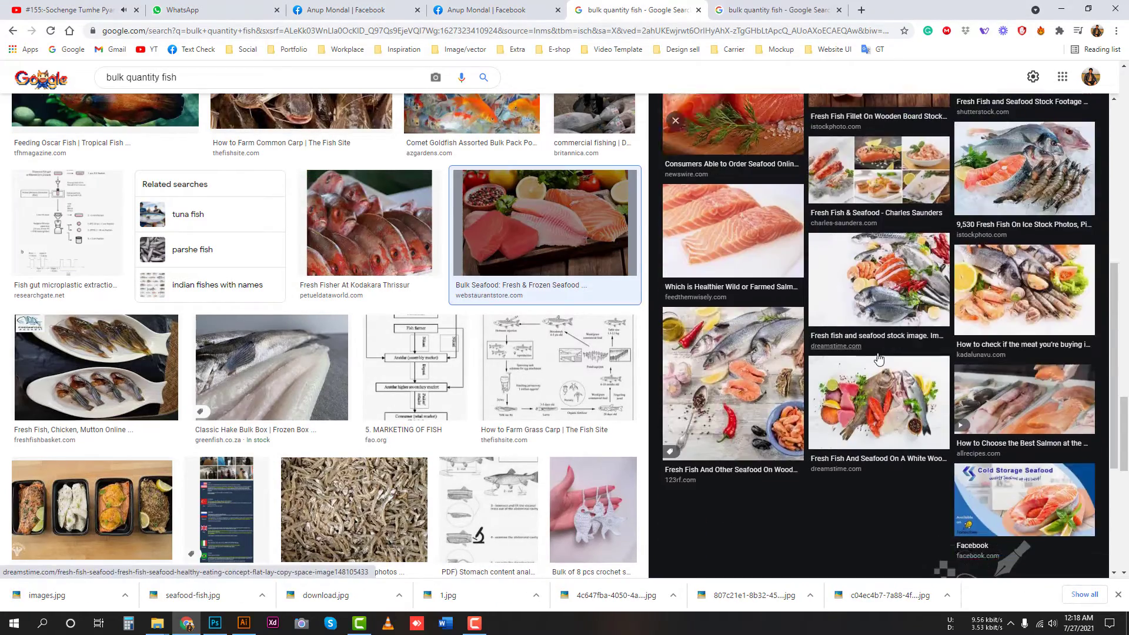
Step: Save the Cold Storage 4-days deals seafood image
{"action": "left_click", "coordinate": [1024, 544]}
{"action": "scroll", "coordinate": [799, 311], "scroll_direction": "down", "scroll_amount": 5}
{"action": "scroll", "coordinate": [882, 318], "scroll_direction": "down", "scroll_amount": 5}
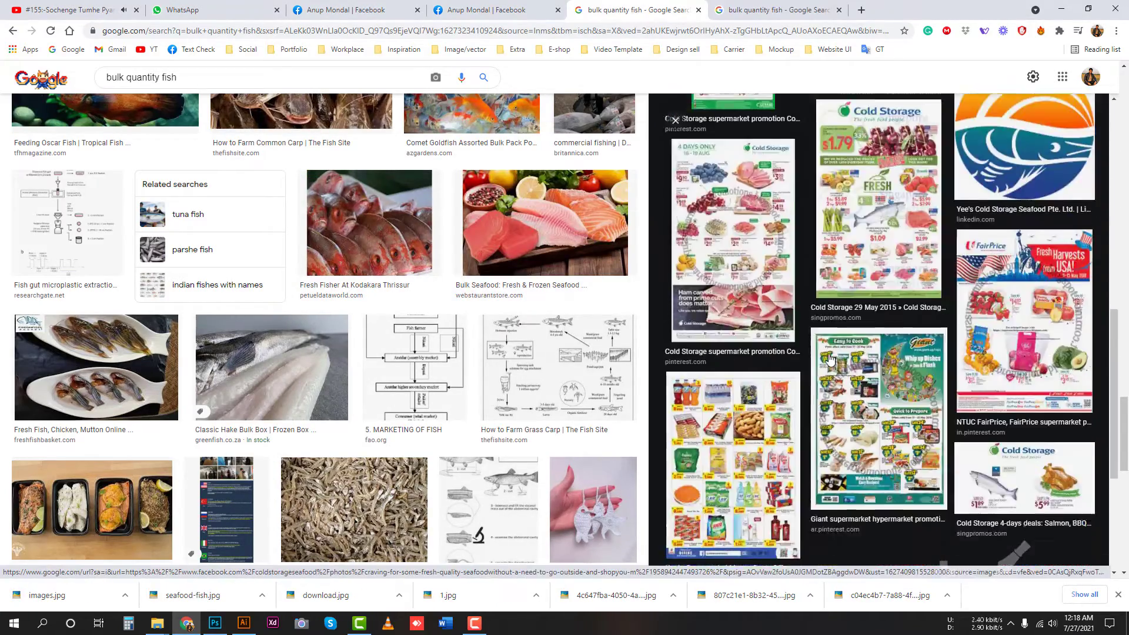
{"action": "scroll", "coordinate": [970, 320], "scroll_direction": "down", "scroll_amount": 5}
{"action": "left_click", "coordinate": [1009, 322]}
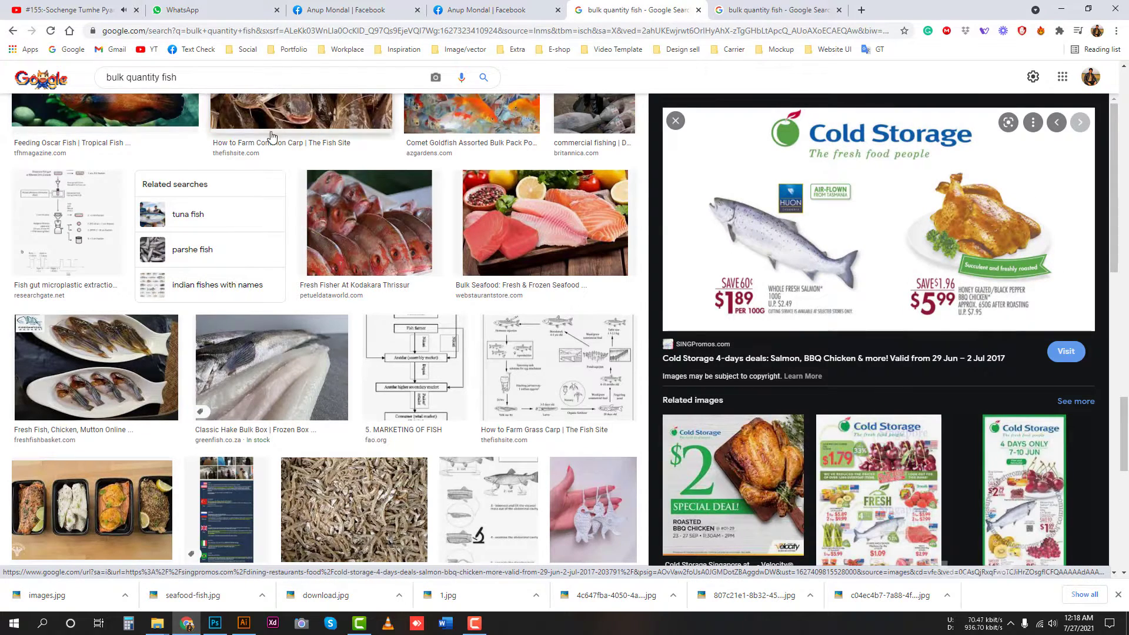
{"action": "right_click", "coordinate": [728, 182]}
{"action": "left_click", "coordinate": [823, 340]}
{"action": "left_click", "coordinate": [791, 540]}
Step: Return to earlier results and save the previewed image as images (1).jpg
{"action": "scroll", "coordinate": [769, 382], "scroll_direction": "down", "scroll_amount": 5}
{"action": "scroll", "coordinate": [769, 382], "scroll_direction": "down", "scroll_amount": 3}
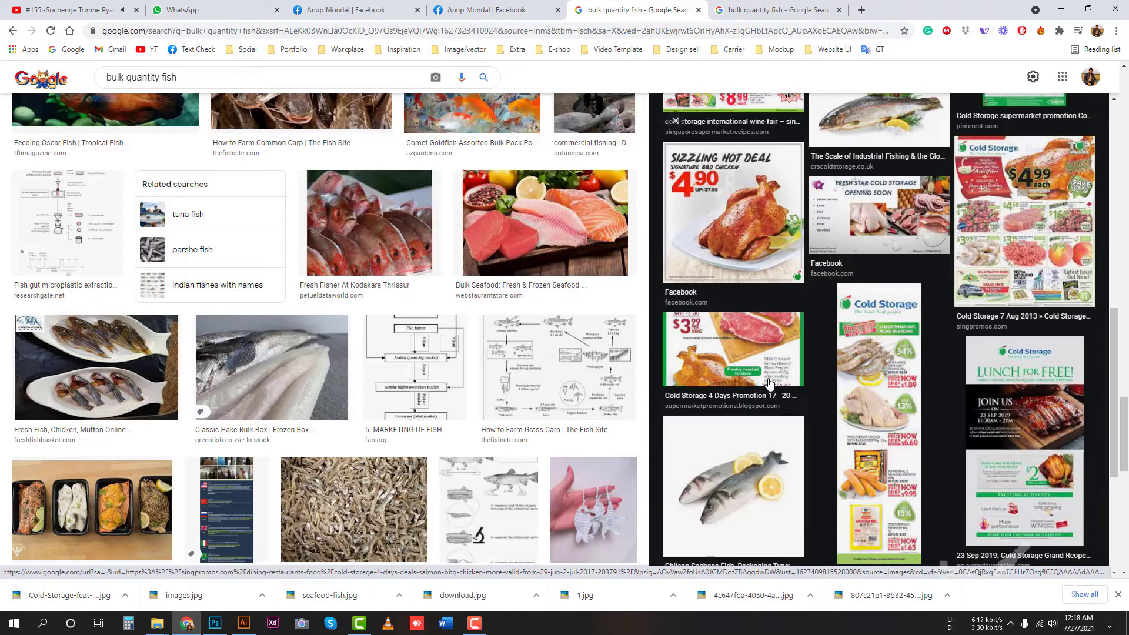
{"action": "scroll", "coordinate": [892, 220], "scroll_direction": "up", "scroll_amount": 5}
{"action": "scroll", "coordinate": [892, 220], "scroll_direction": "up", "scroll_amount": 5}
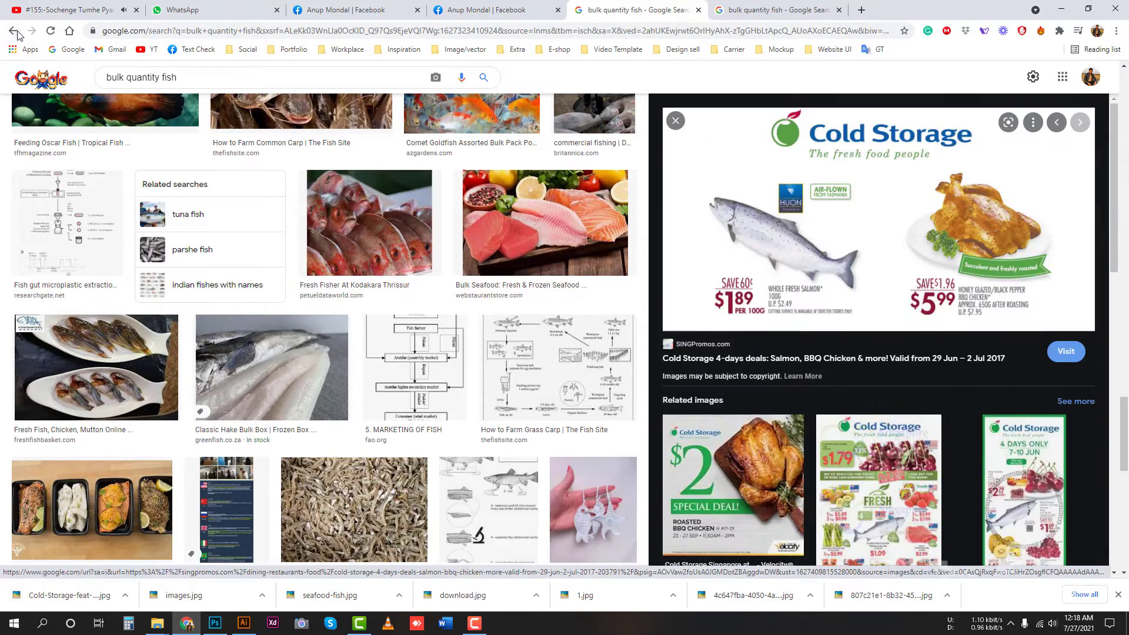
{"action": "key", "text": "alt+Left"}
{"action": "scroll", "coordinate": [818, 370], "scroll_direction": "down", "scroll_amount": 3}
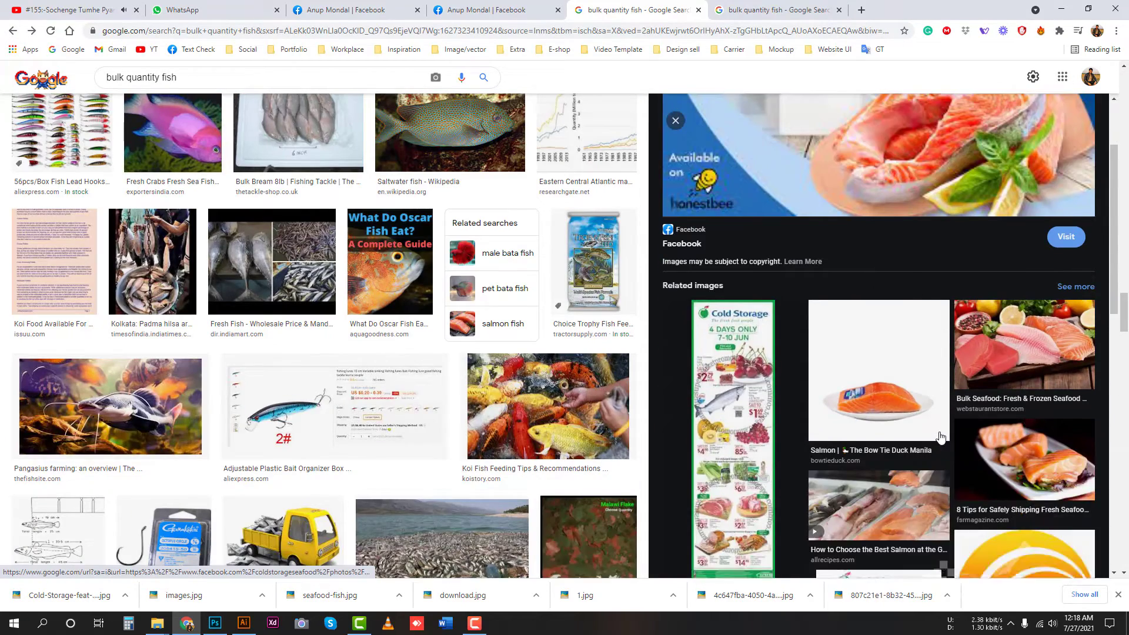
{"action": "scroll", "coordinate": [765, 323], "scroll_direction": "up", "scroll_amount": 3}
{"action": "right_click", "coordinate": [666, 285]}
{"action": "left_click", "coordinate": [706, 429]}
{"action": "left_click", "coordinate": [794, 541]}
Step: Save the related salmon on a plate image
{"action": "scroll", "coordinate": [882, 353], "scroll_direction": "down", "scroll_amount": 5}
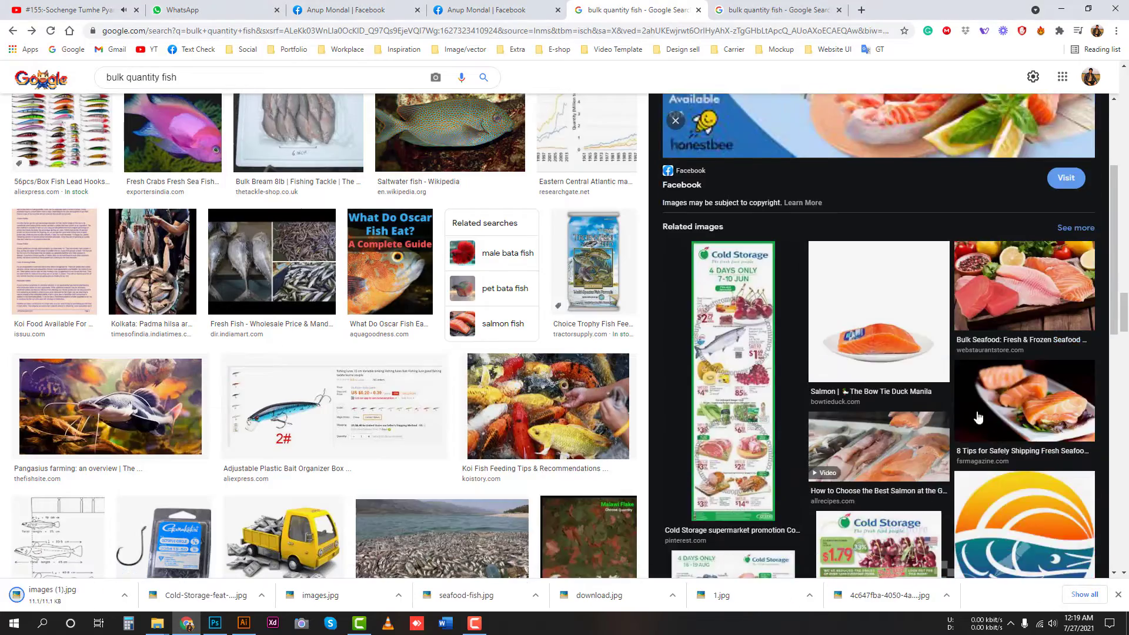
{"action": "left_click", "coordinate": [1023, 406]}
{"action": "right_click", "coordinate": [820, 324]}
{"action": "left_click", "coordinate": [856, 469]}
{"action": "key", "text": "Return"}
Step: Leave Chrome for the desktop to launch Illustrator
{"action": "scroll", "coordinate": [845, 458], "scroll_direction": "down", "scroll_amount": 3}
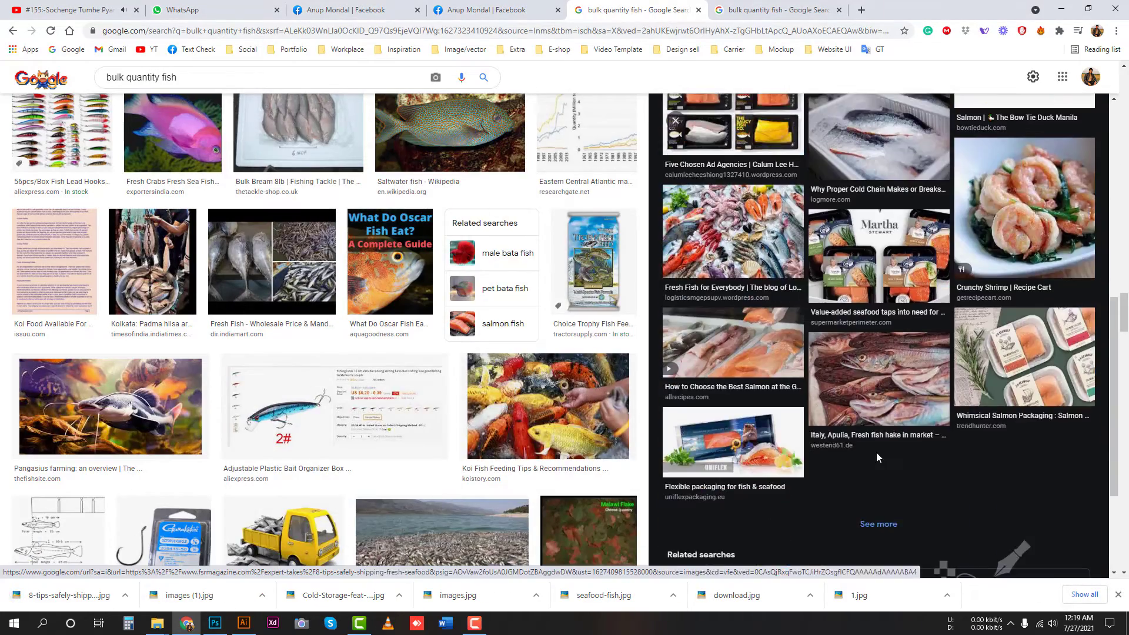
{"action": "scroll", "coordinate": [323, 353], "scroll_direction": "down", "scroll_amount": 5}
{"action": "key", "text": "super+d"}
{"action": "right_click", "coordinate": [363, 232]}
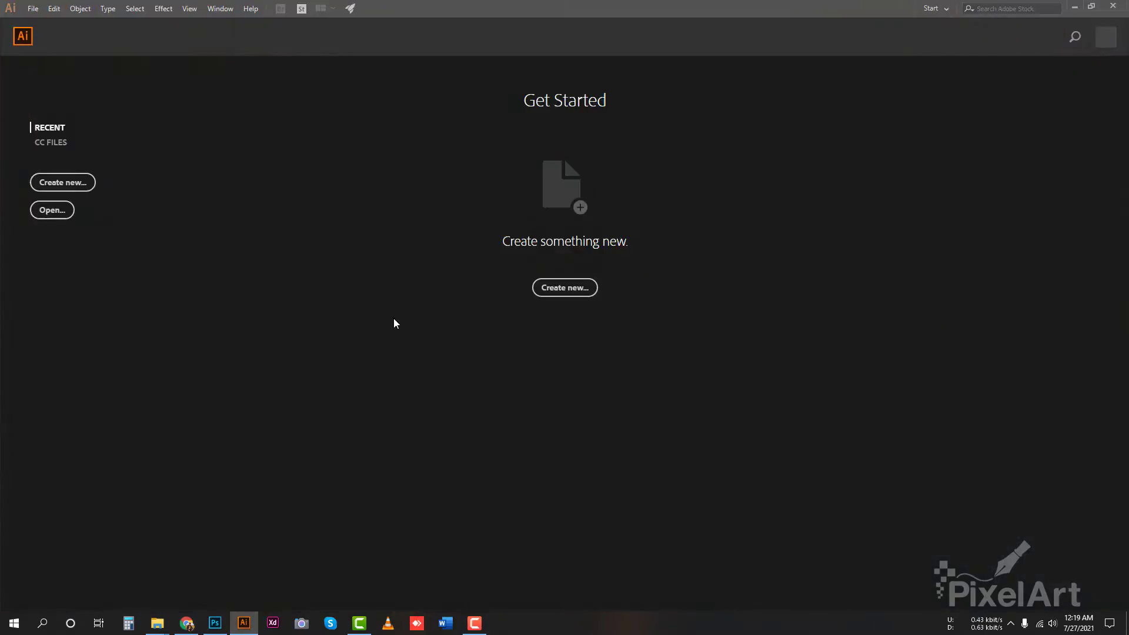
Step: Create a new document with a 600 px square artboard
{"action": "key", "text": "ctrl+n"}
{"action": "key", "text": "Return"}
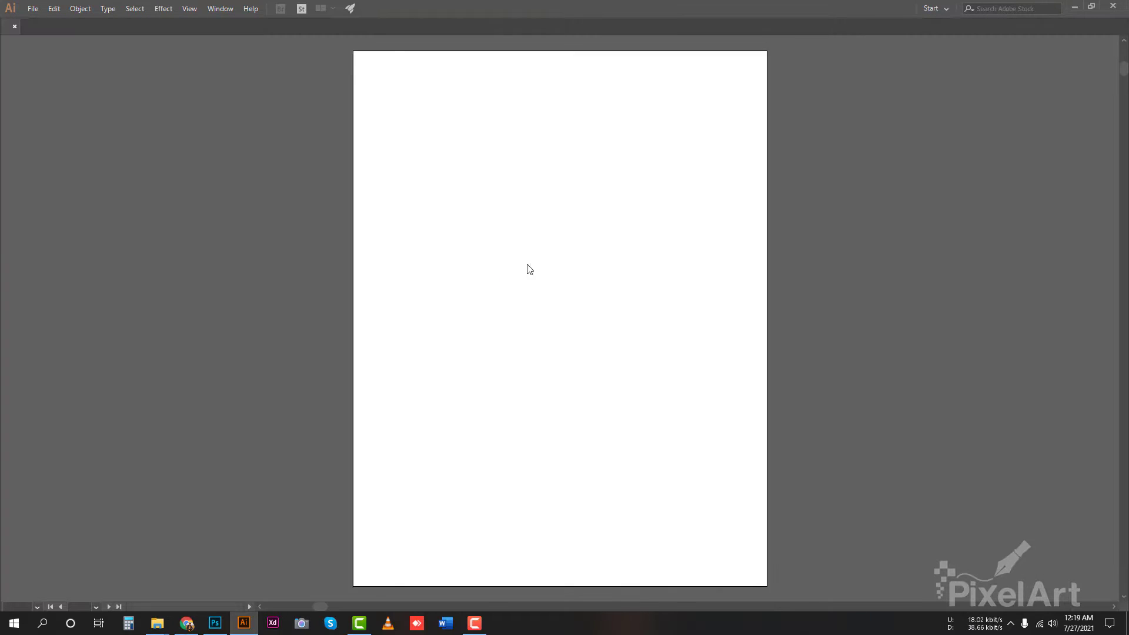
{"action": "left_click", "coordinate": [461, 28]}
{"action": "left_click", "coordinate": [661, 187]}
{"action": "type", "text": "6"}
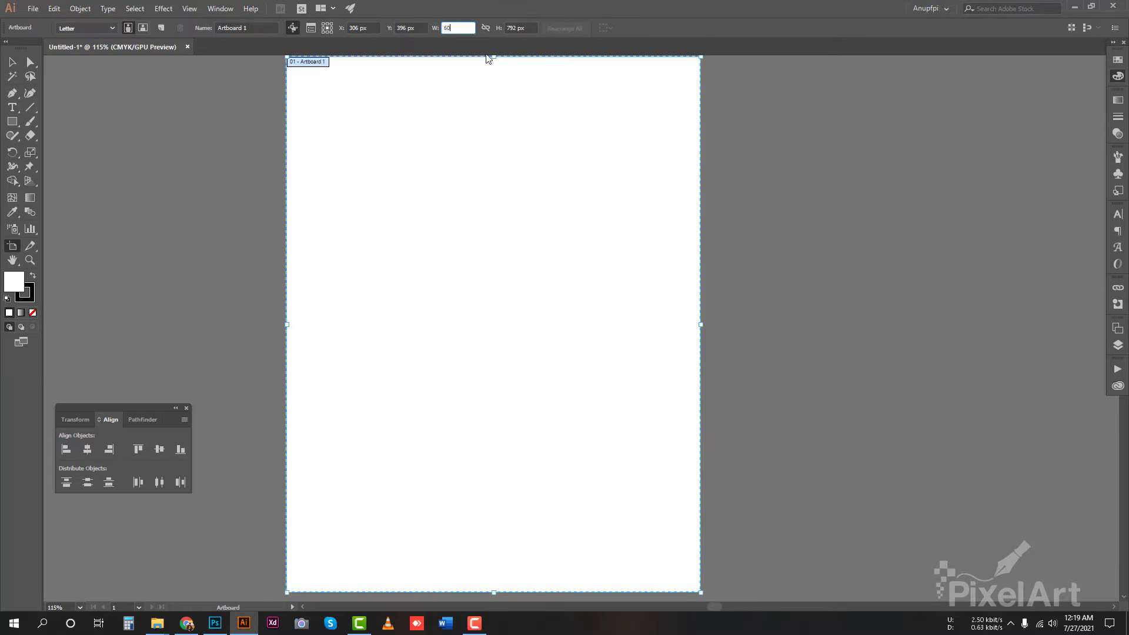
{"action": "type", "text": "0"}
{"action": "key", "text": "Return"}
{"action": "key", "text": "m"}
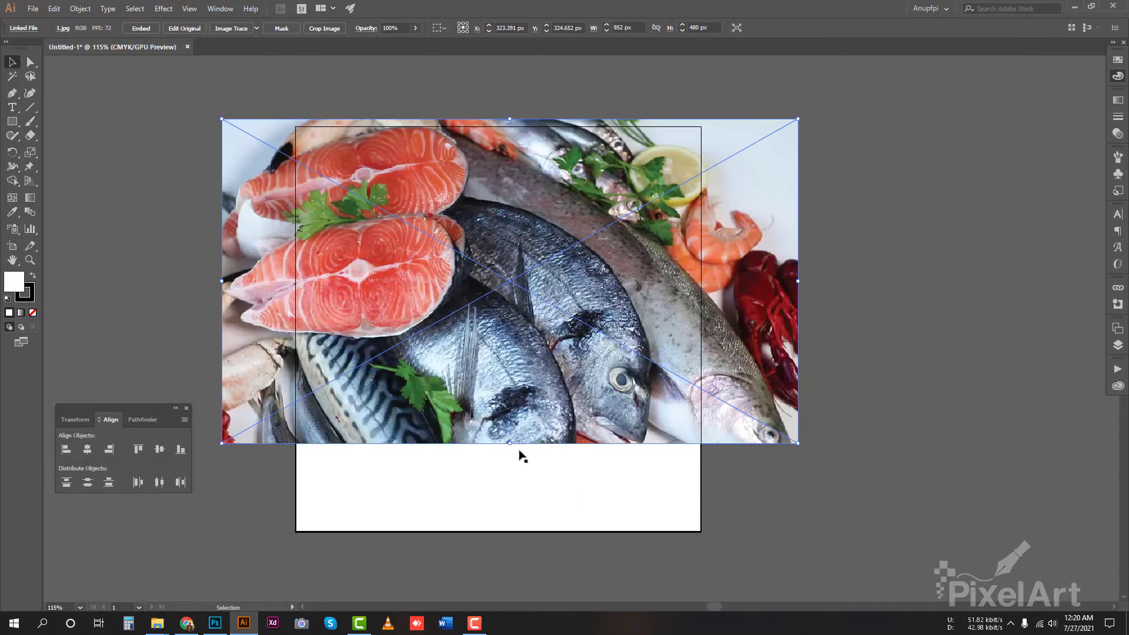
Step: Place and clip the 1.jpg fish photo, then release the mask and delete it
{"action": "mouse_move", "coordinate": [247, 628]}
{"action": "left_mouse_down"}
{"action": "mouse_move", "coordinate": [474, 458]}
{"action": "mouse_move", "coordinate": [617, 464]}
{"action": "left_mouse_up"}
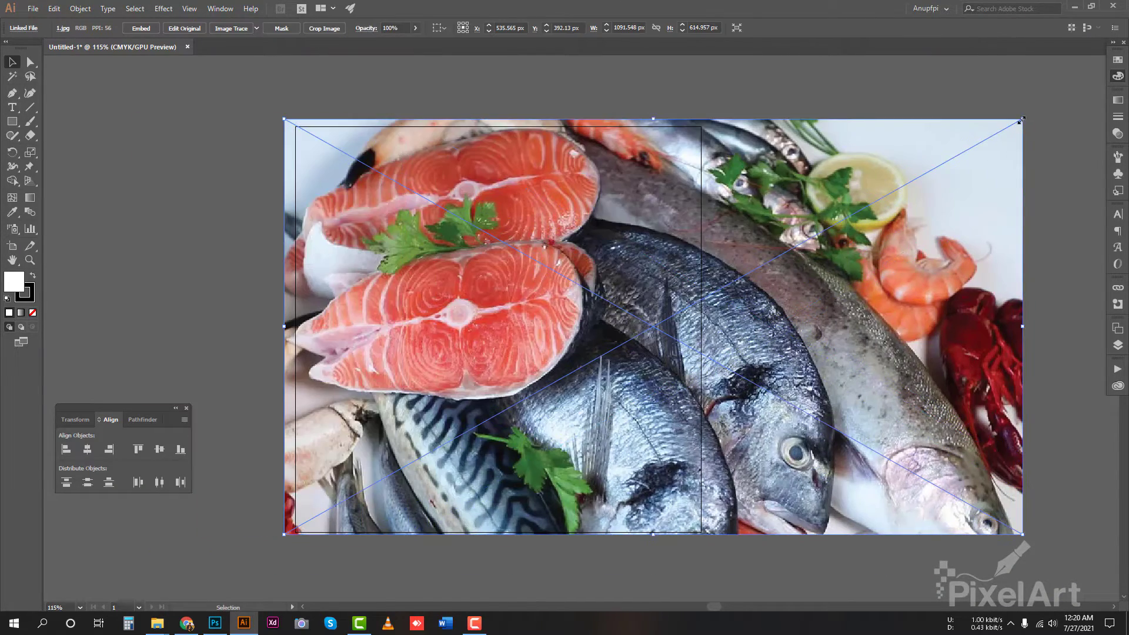
{"action": "key", "text": "ctrl+shift+bracketleft"}
{"action": "key", "text": "ctrl+7"}
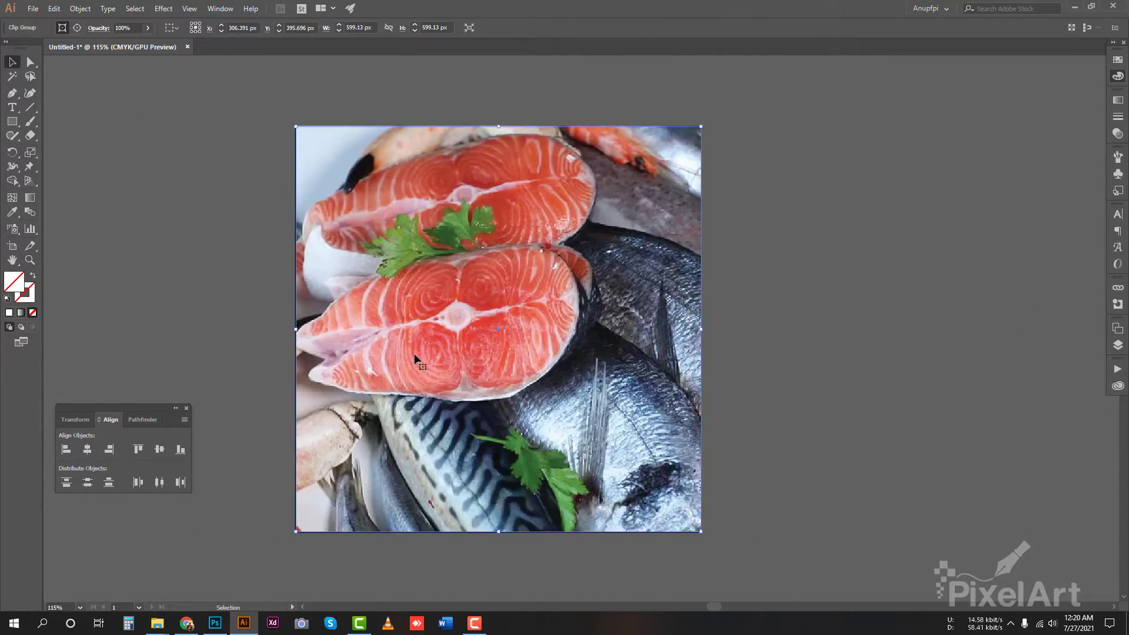
{"action": "key", "text": "a"}
{"action": "left_click_drag", "start_coordinate": [579, 347], "coordinate": [572, 341]}
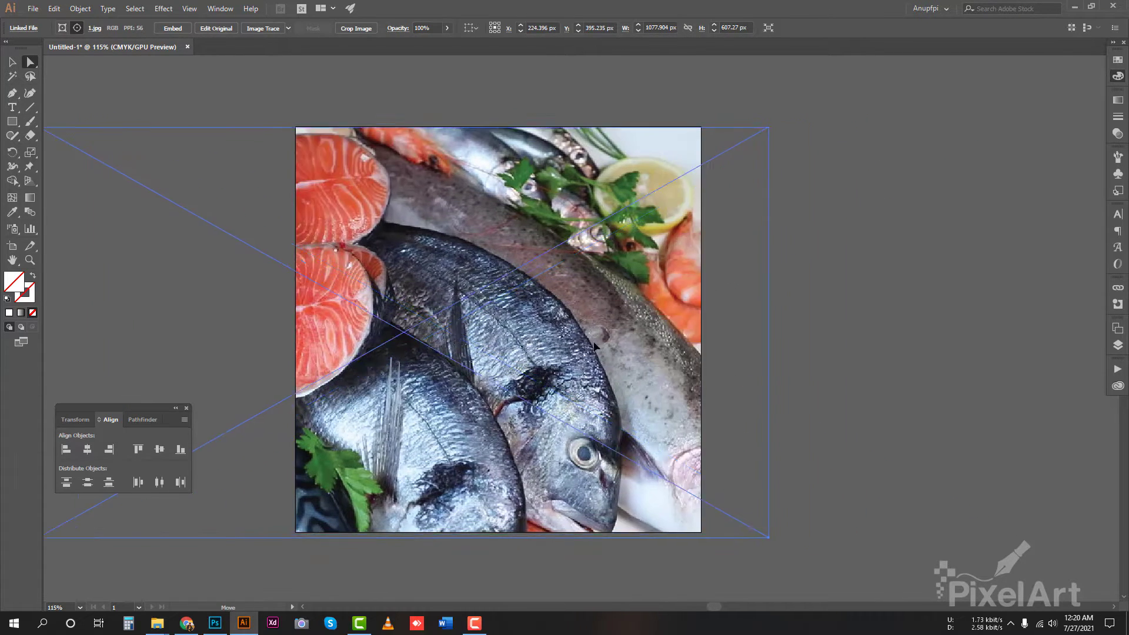
{"action": "left_click_drag", "start_coordinate": [571, 341], "coordinate": [676, 340]}
{"action": "right_click", "coordinate": [328, 171]}
{"action": "left_click", "coordinate": [352, 269]}
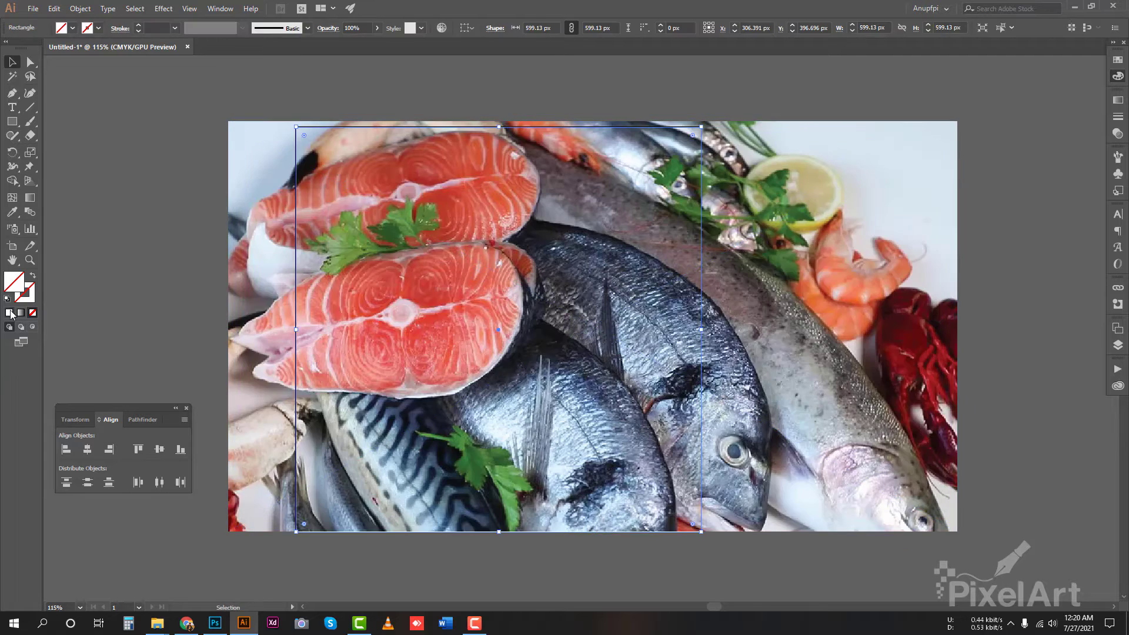
{"action": "key", "text": "Delete"}
Step: Place the salmon plate photo and clip it to the square artboard
{"action": "left_click_drag", "start_coordinate": [67, 379], "coordinate": [486, 222]}
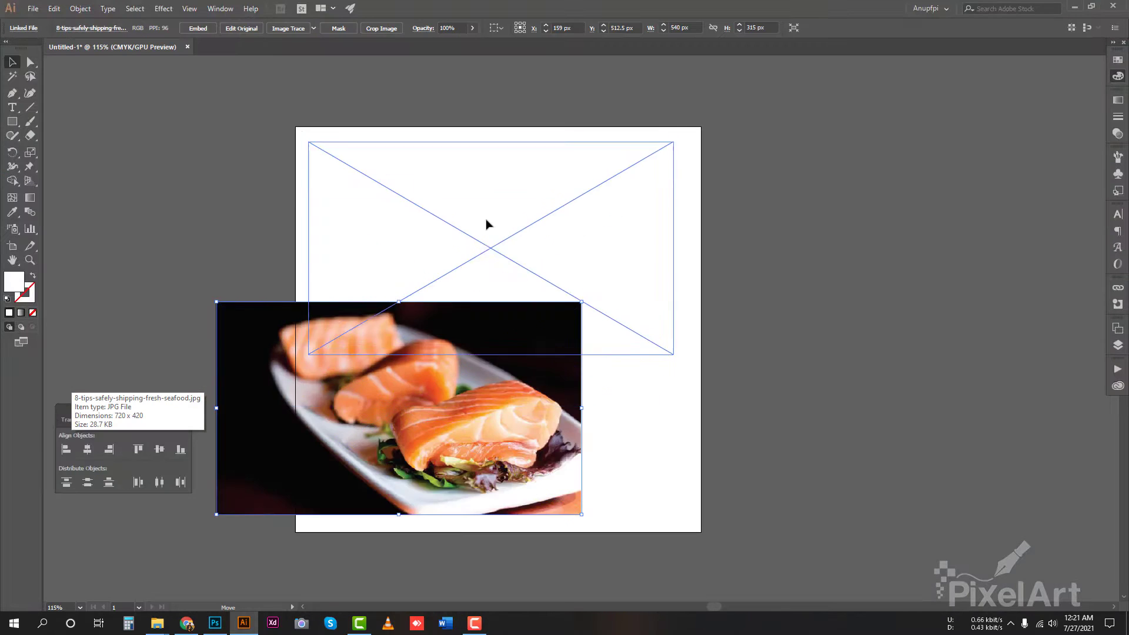
{"action": "left_click_drag", "start_coordinate": [533, 520], "coordinate": [533, 533]}
{"action": "key", "text": "ctrl+a"}
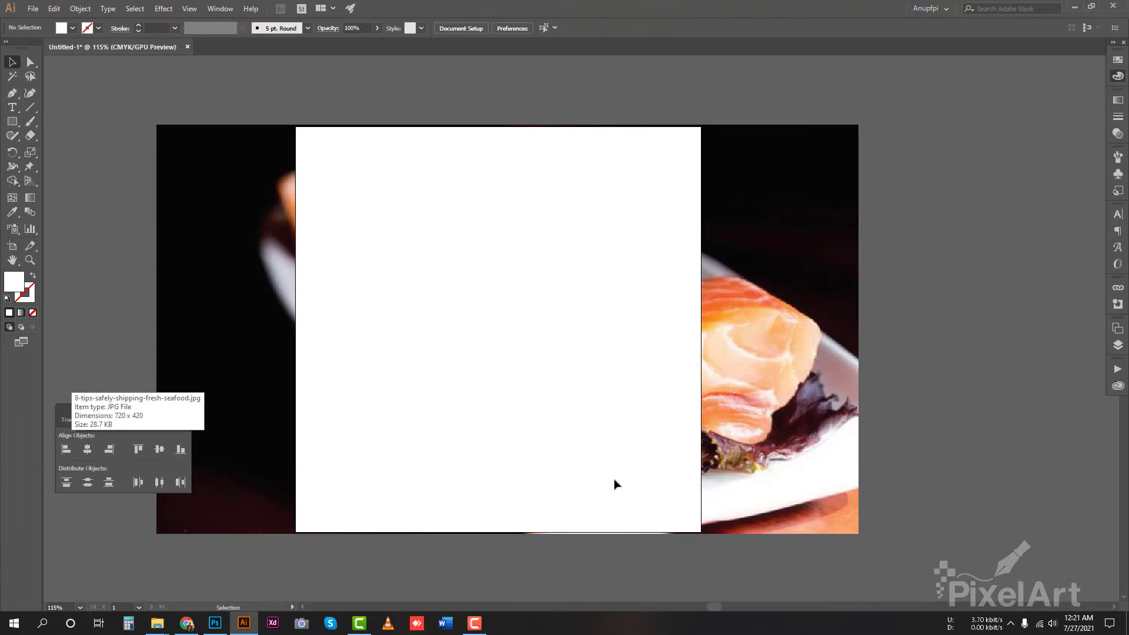
{"action": "key", "text": "ctrl+7"}
Step: Reposition the salmon inside its crop, then drag in Fish Banner Final.ai
{"action": "left_click_drag", "start_coordinate": [504, 334], "coordinate": [558, 265]}
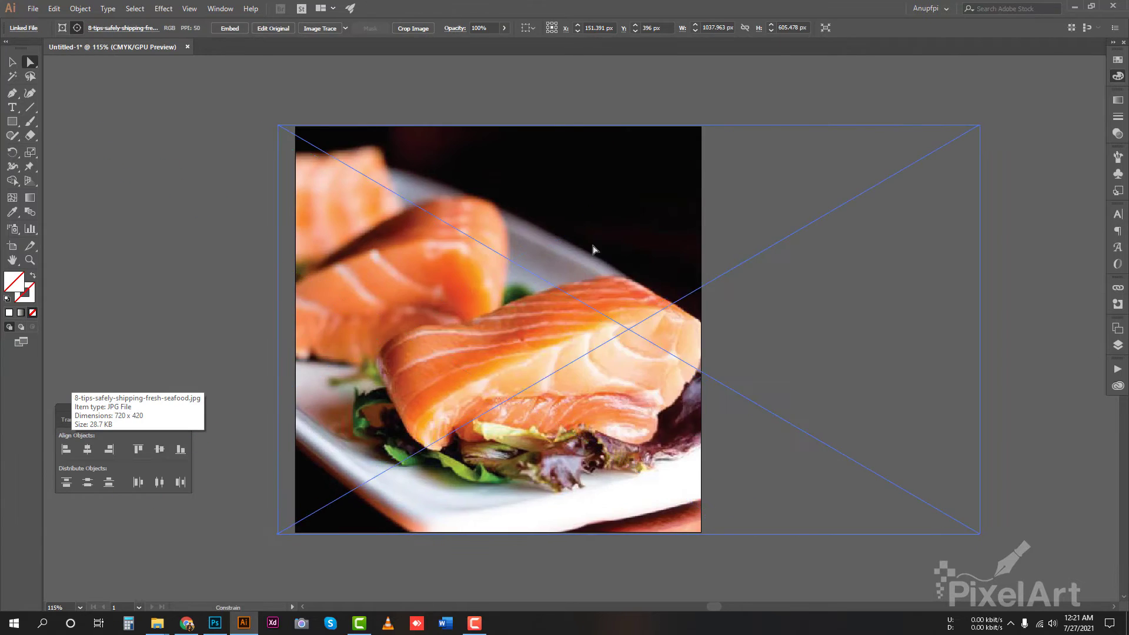
{"action": "left_click_drag", "start_coordinate": [439, 201], "coordinate": [357, 206]}
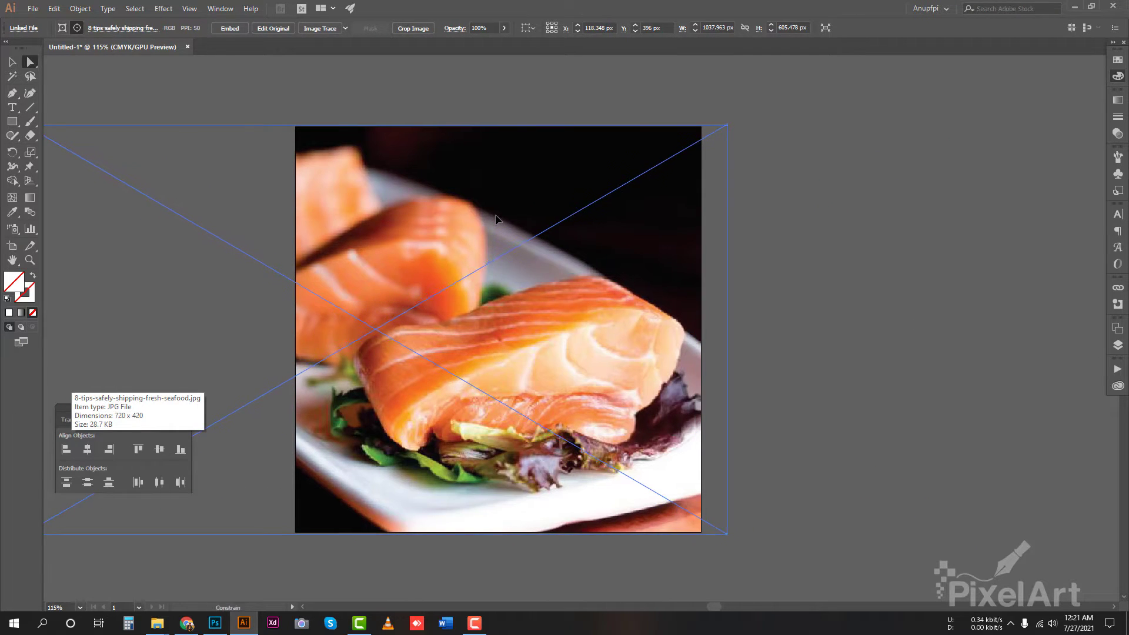
{"action": "left_click", "coordinate": [722, 214]}
{"action": "key", "text": "v"}
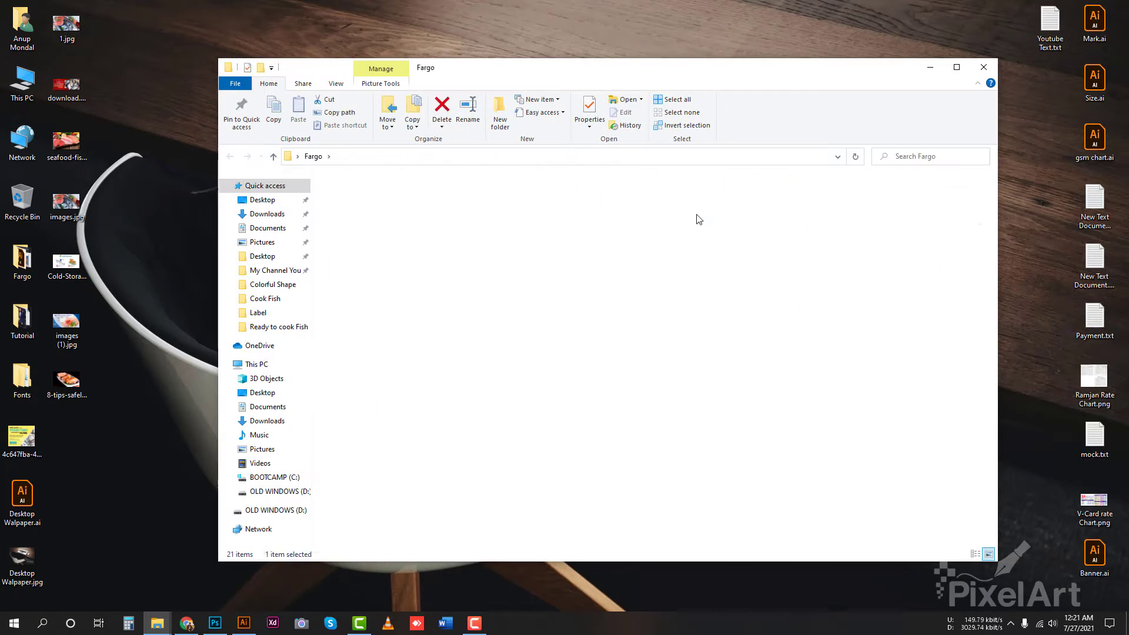
{"action": "mouse_move", "coordinate": [420, 300]}
{"action": "left_mouse_down"}
{"action": "mouse_move", "coordinate": [648, 13]}
{"action": "mouse_move", "coordinate": [648, 24]}
{"action": "left_mouse_up"}
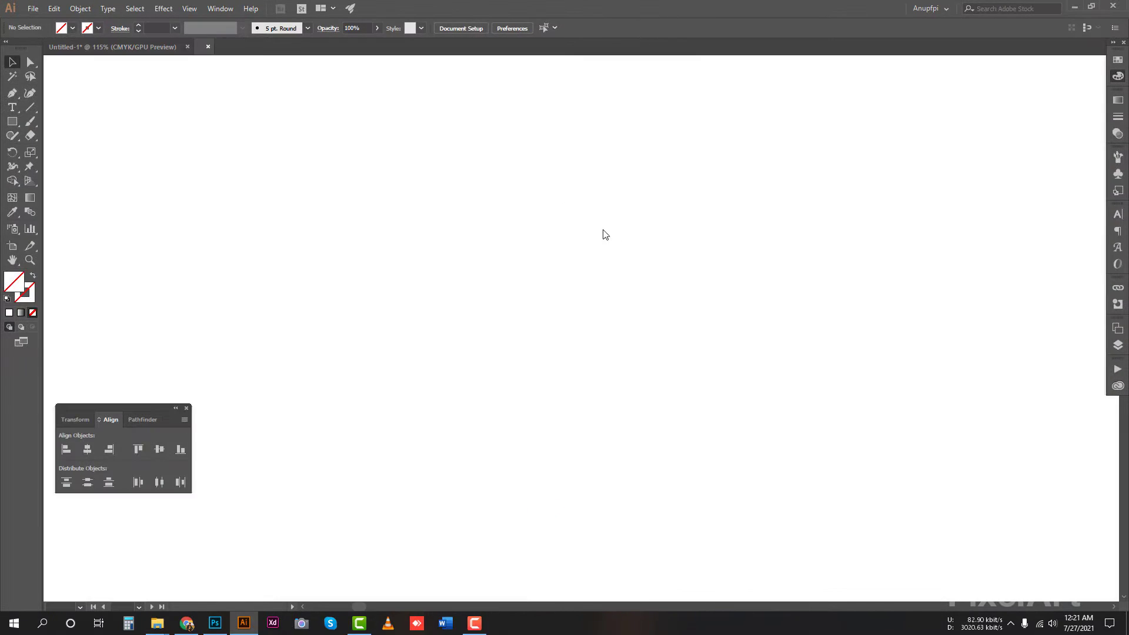
Step: Paste the banner elements, logo and phone badge left, Fargo wordmark bottom right
{"action": "key", "text": "ctrl+c"}
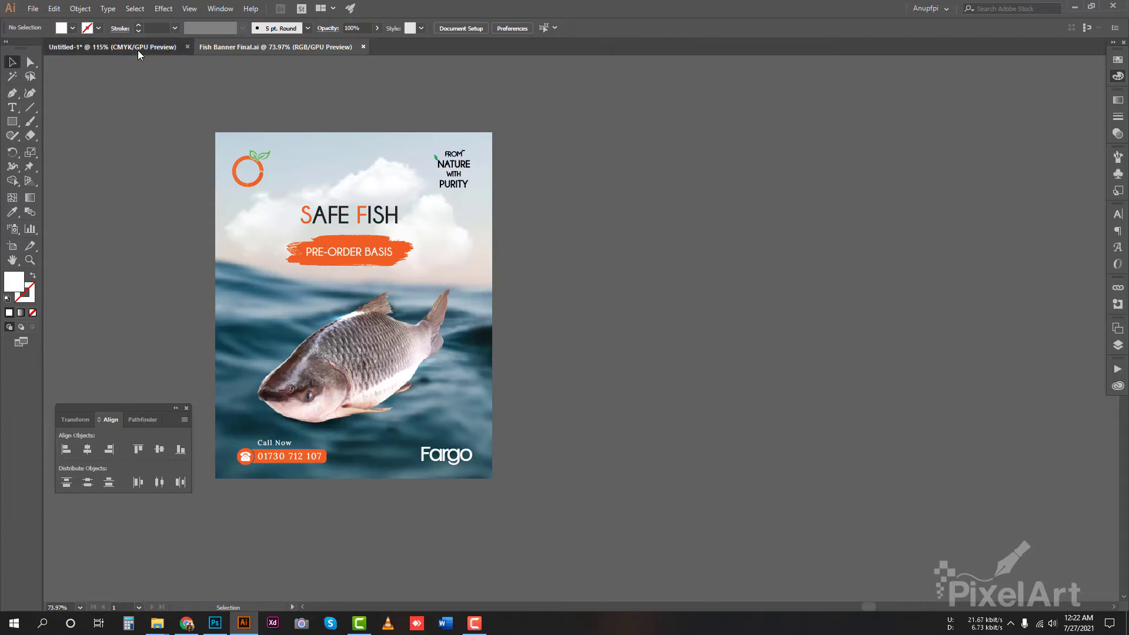
{"action": "left_click", "coordinate": [137, 50]}
{"action": "key", "text": "ctrl+v"}
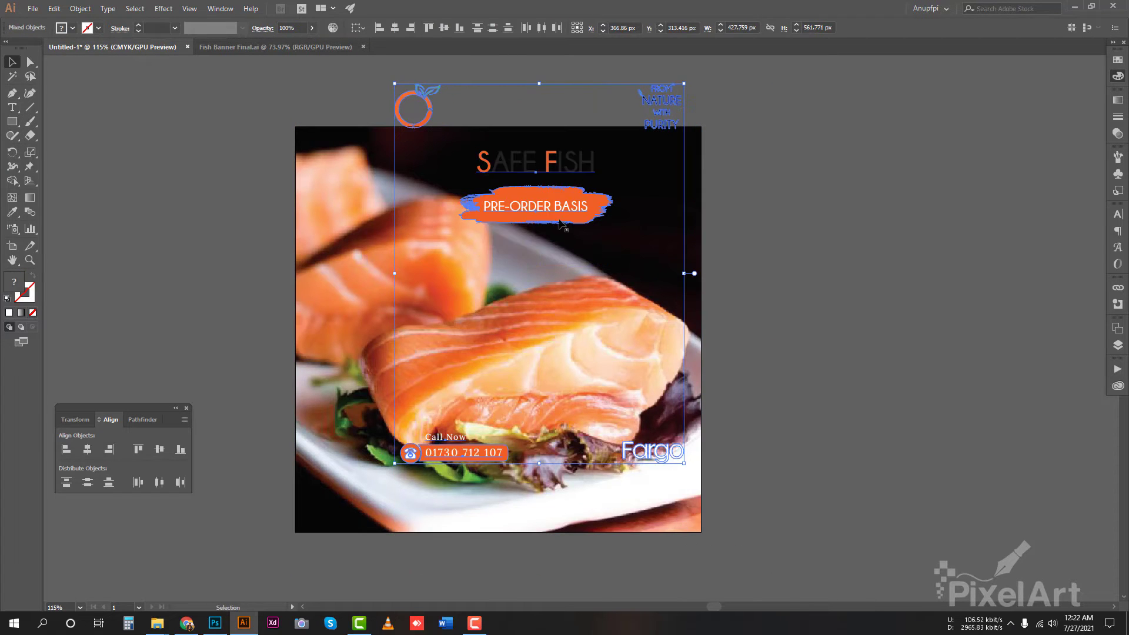
{"action": "left_click", "coordinate": [788, 510], "text": "shift"}
{"action": "left_click_drag", "start_coordinate": [744, 164], "coordinate": [340, 165]}
{"action": "left_click_drag", "start_coordinate": [976, 509], "coordinate": [659, 499]}
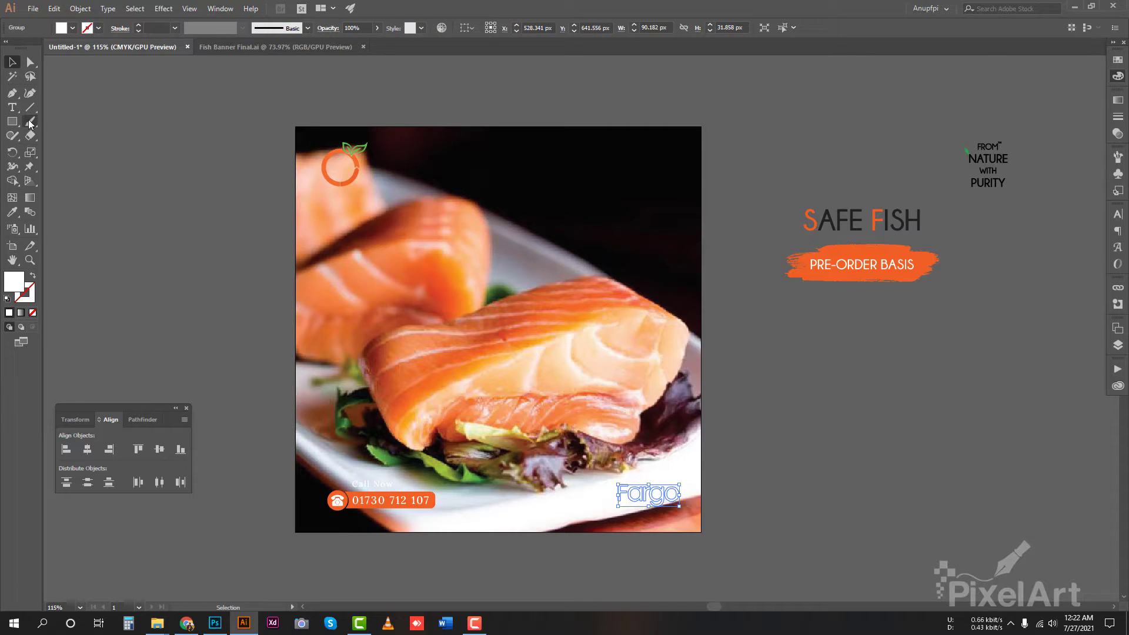
Step: Add three swatch squares beside the artboard: white, leaf green and orange from the logo
{"action": "key", "text": "Delete"}
{"action": "mouse_move", "coordinate": [243, 127]}
{"action": "left_mouse_down"}
{"action": "mouse_move", "coordinate": [285, 169]}
{"action": "mouse_move", "coordinate": [263, 193]}
{"action": "left_mouse_up"}
{"action": "key", "text": "ctrl+d"}
{"action": "left_click", "coordinate": [272, 200]}
{"action": "key", "text": "i"}
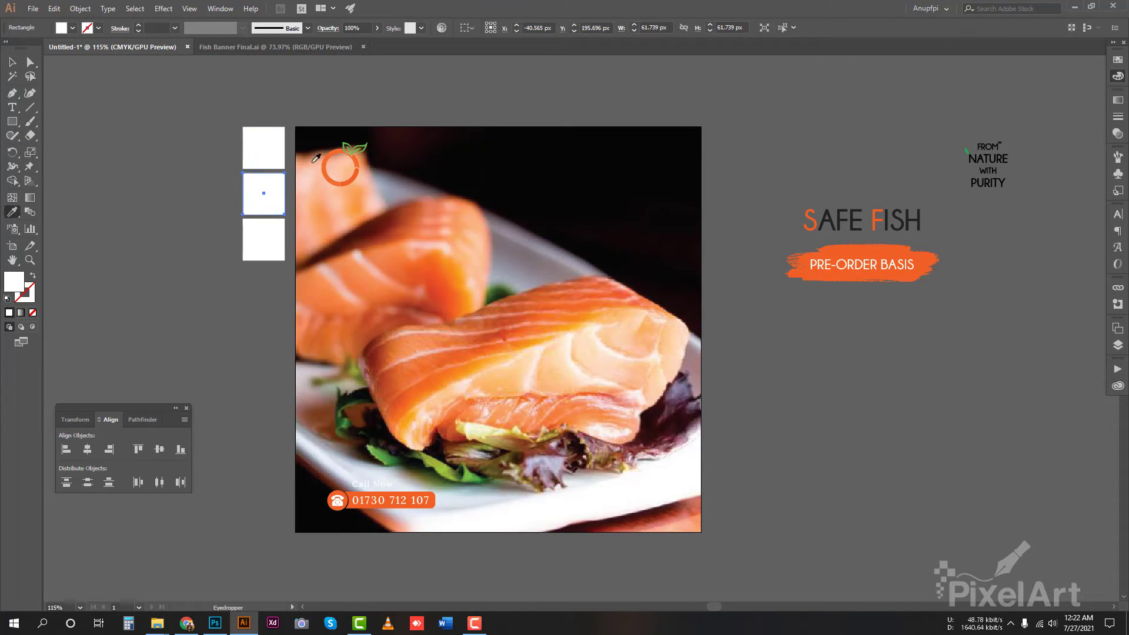
{"action": "left_click", "coordinate": [365, 147]}
{"action": "left_click", "coordinate": [263, 239], "text": "ctrl"}
{"action": "left_click", "coordinate": [325, 169]}
Step: Make the logo on the photo white
{"action": "key", "text": "v"}
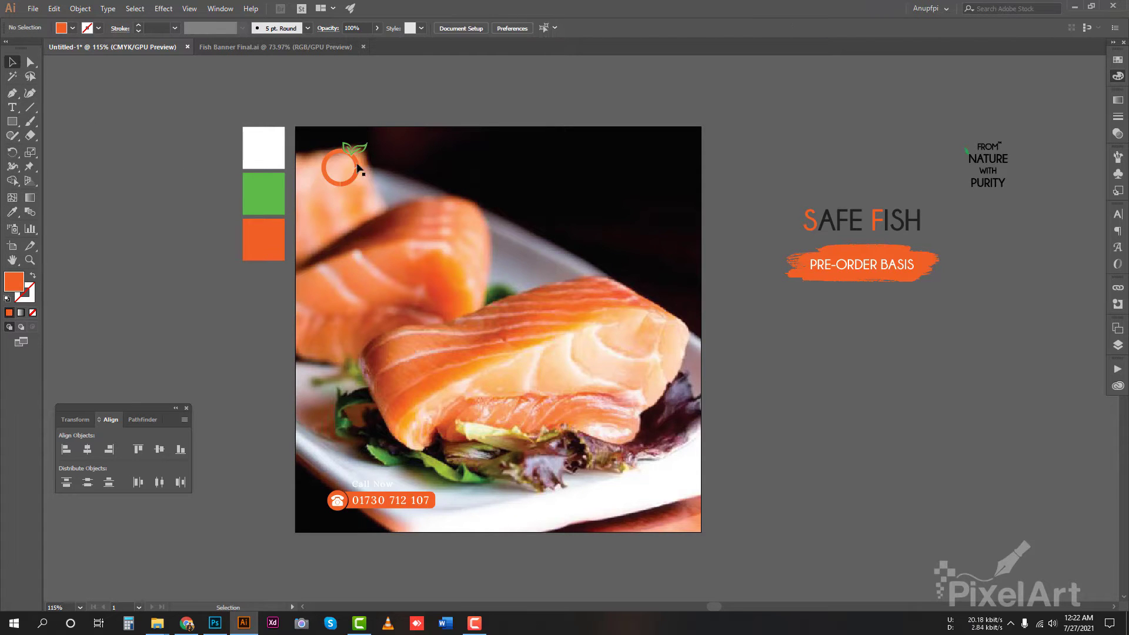
{"action": "left_click", "coordinate": [332, 167]}
{"action": "left_click", "coordinate": [1118, 76]}
{"action": "left_click", "coordinate": [988, 133]}
{"action": "left_click", "coordinate": [718, 235]}
{"action": "left_click_drag", "start_coordinate": [567, 494], "coordinate": [557, 492]}
Step: Recolour the Fargo wordmark green and the Call Now text black
{"action": "key", "text": "ctrl+f"}
{"action": "key", "text": "i"}
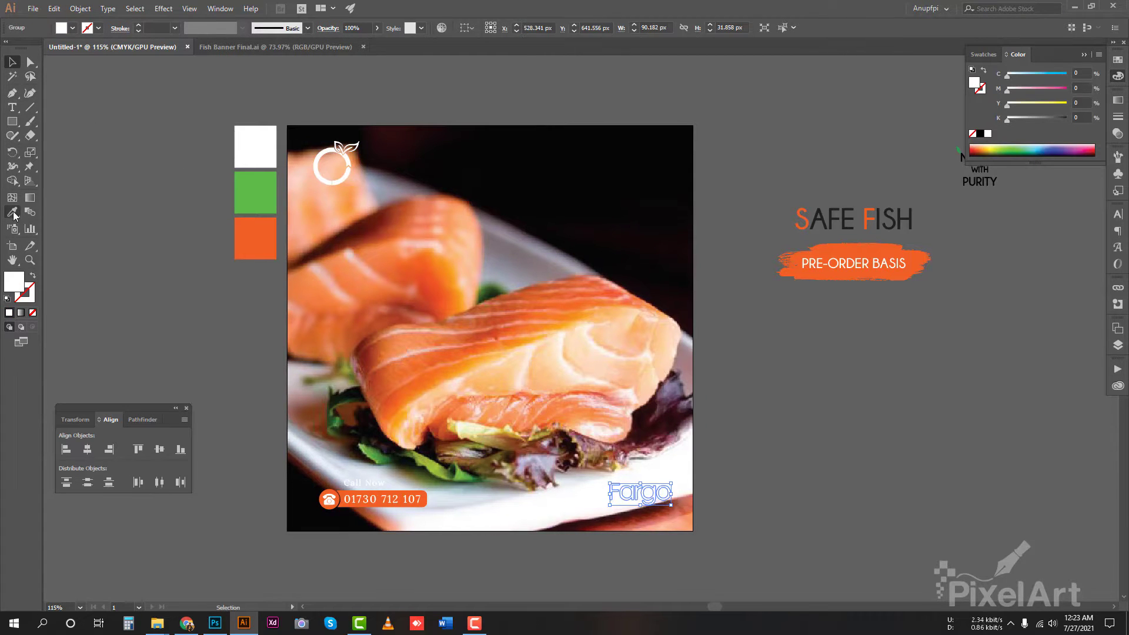
{"action": "left_click", "coordinate": [255, 192]}
{"action": "key", "text": "a"}
{"action": "key", "text": "ctrl+shift+a"}
{"action": "left_click", "coordinate": [382, 488]}
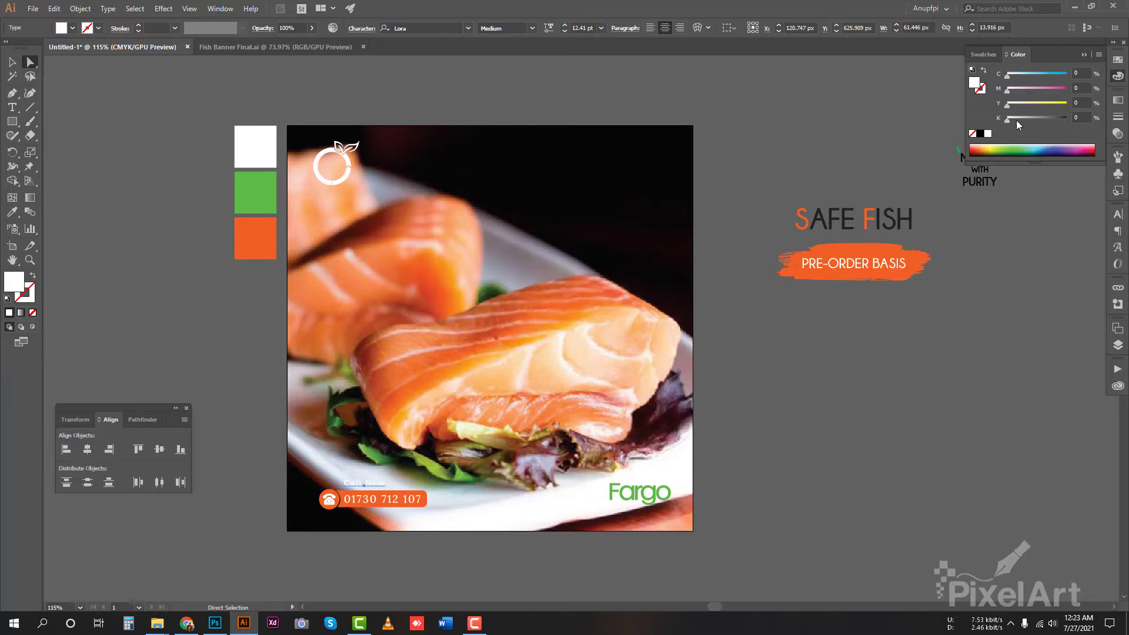
{"action": "left_click", "coordinate": [980, 133]}
{"action": "key", "text": "ctrl+shift+a"}
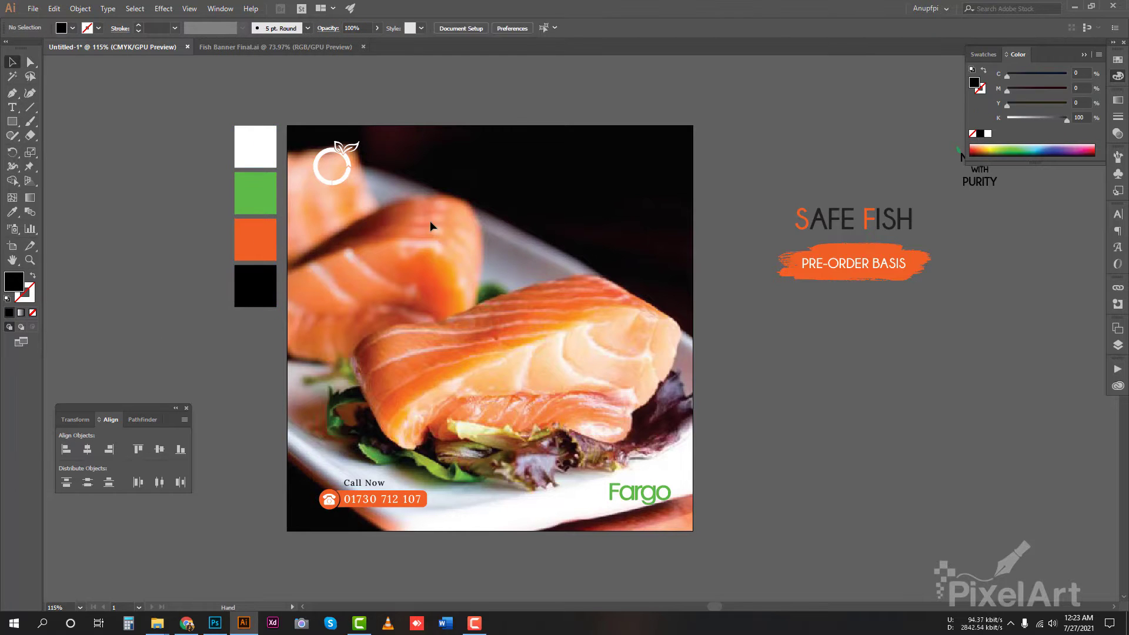
Step: Place the white FROM NATURE WITH PURITY tagline top right and copy the brief's sentence
{"action": "left_click_drag", "start_coordinate": [953, 169], "coordinate": [719, 167]}
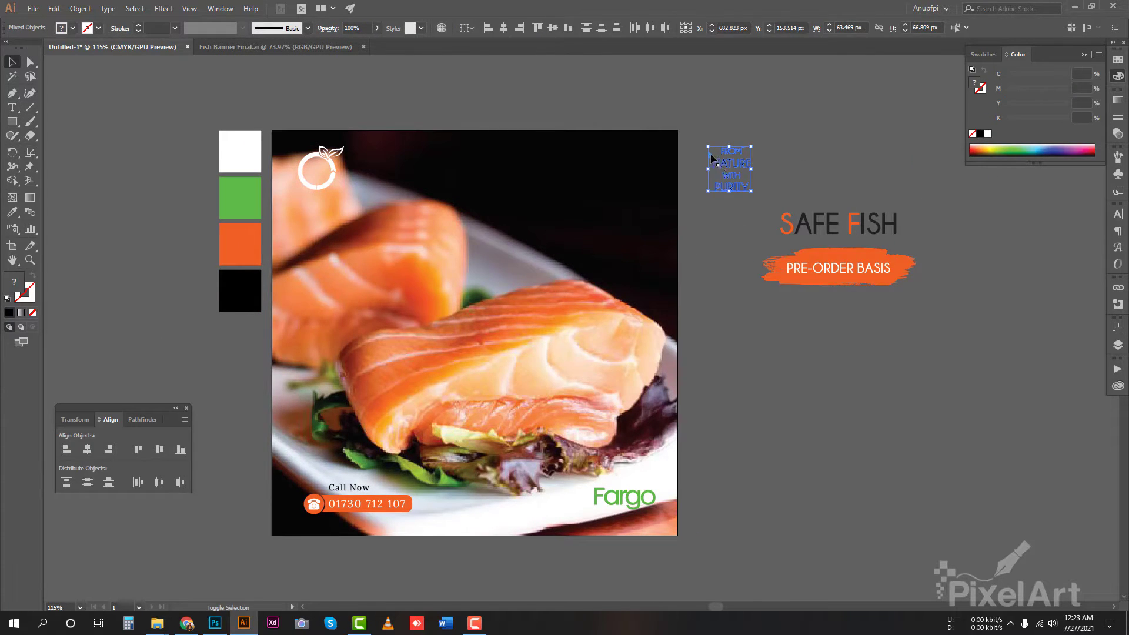
{"action": "left_click", "coordinate": [718, 133]}
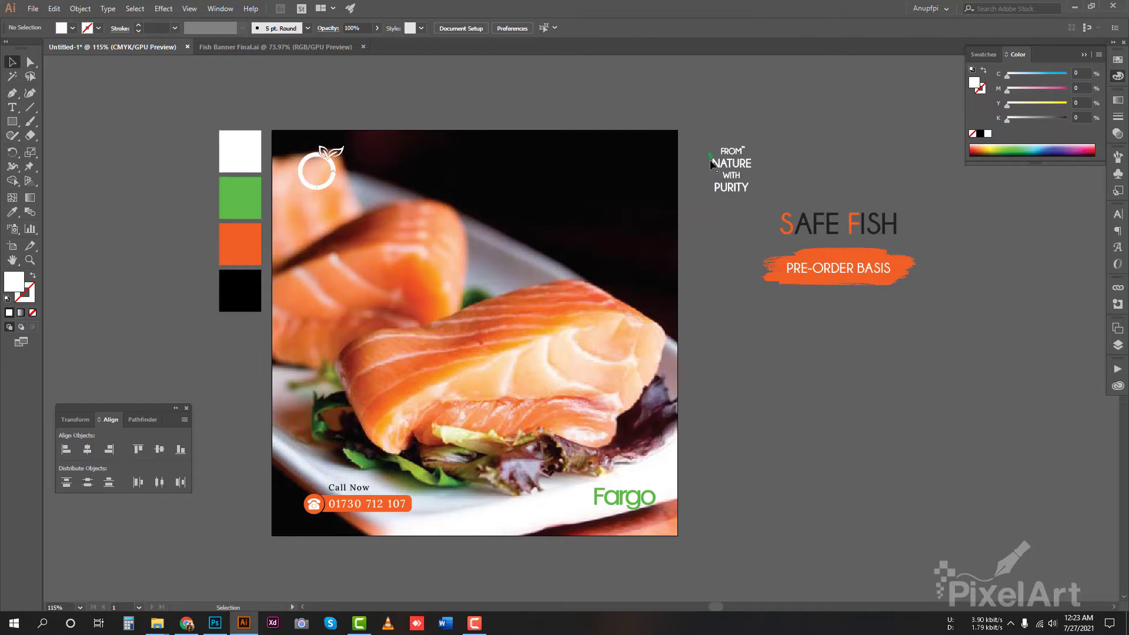
{"action": "left_click_drag", "start_coordinate": [733, 158], "coordinate": [642, 158]}
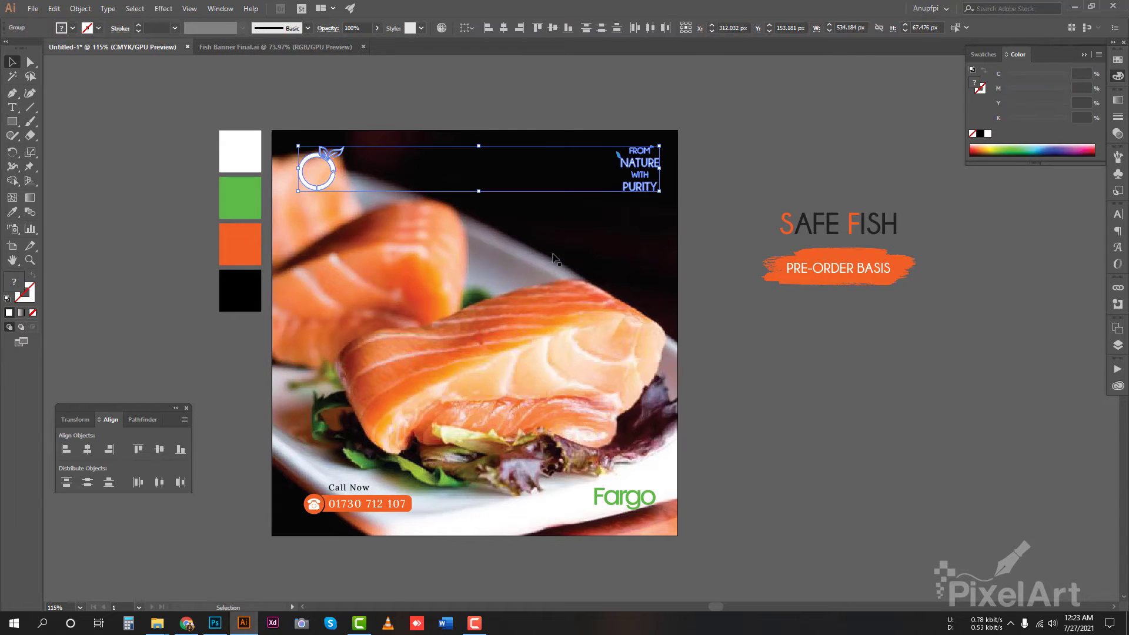
{"action": "left_click", "coordinate": [817, 242]}
{"action": "left_click", "coordinate": [187, 624]}
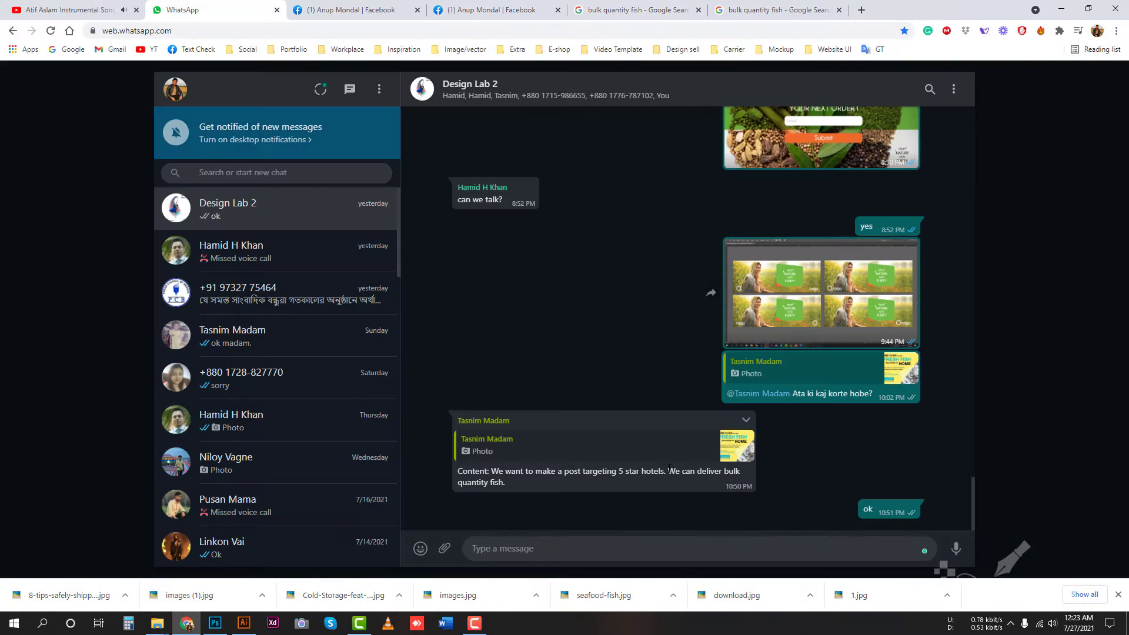
{"action": "key", "text": "ctrl+c"}
{"action": "key", "text": "alt+Tab"}
Step: Replace the SAFE FISH headline with the brief's sentence, moving PRE-ORDER BASIS below
{"action": "left_click", "coordinate": [845, 227]}
{"action": "key", "text": "ctrl+v"}
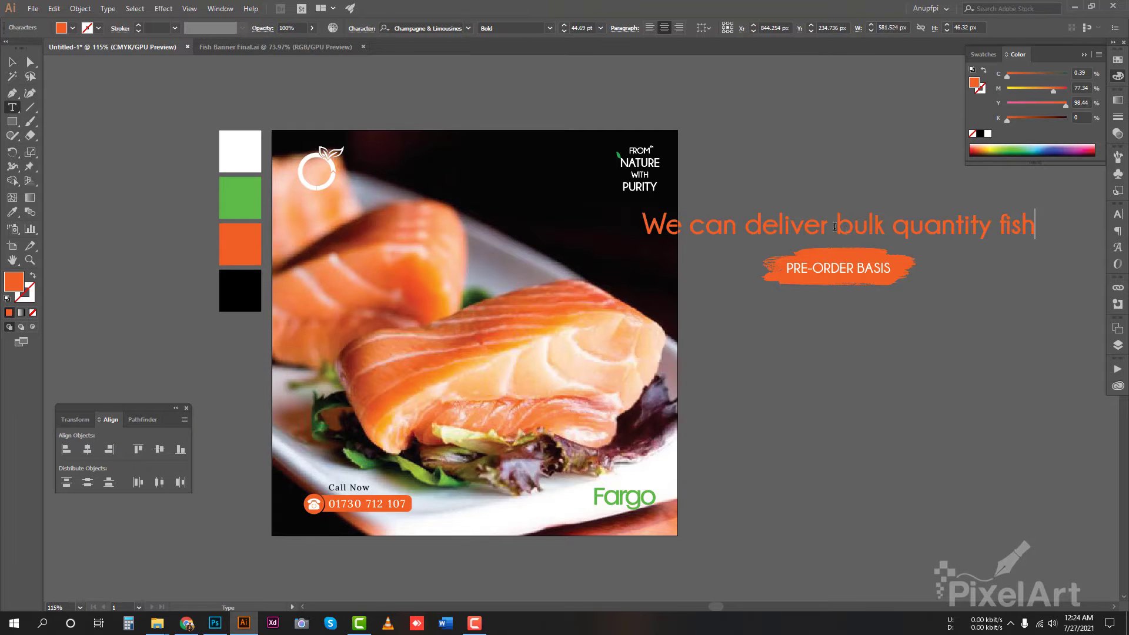
{"action": "left_click_drag", "start_coordinate": [888, 273], "coordinate": [889, 359]}
{"action": "left_click", "coordinate": [834, 253]}
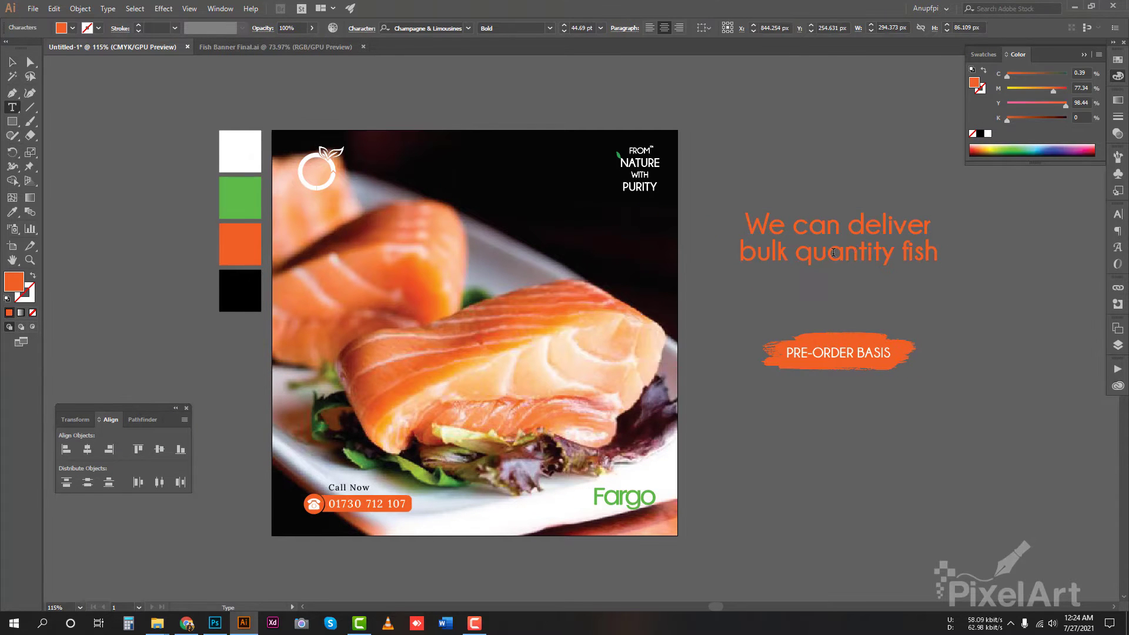
{"action": "key", "text": "ctrl+a"}
{"action": "key", "text": "ctrl+t"}
{"action": "left_click", "coordinate": [898, 257]}
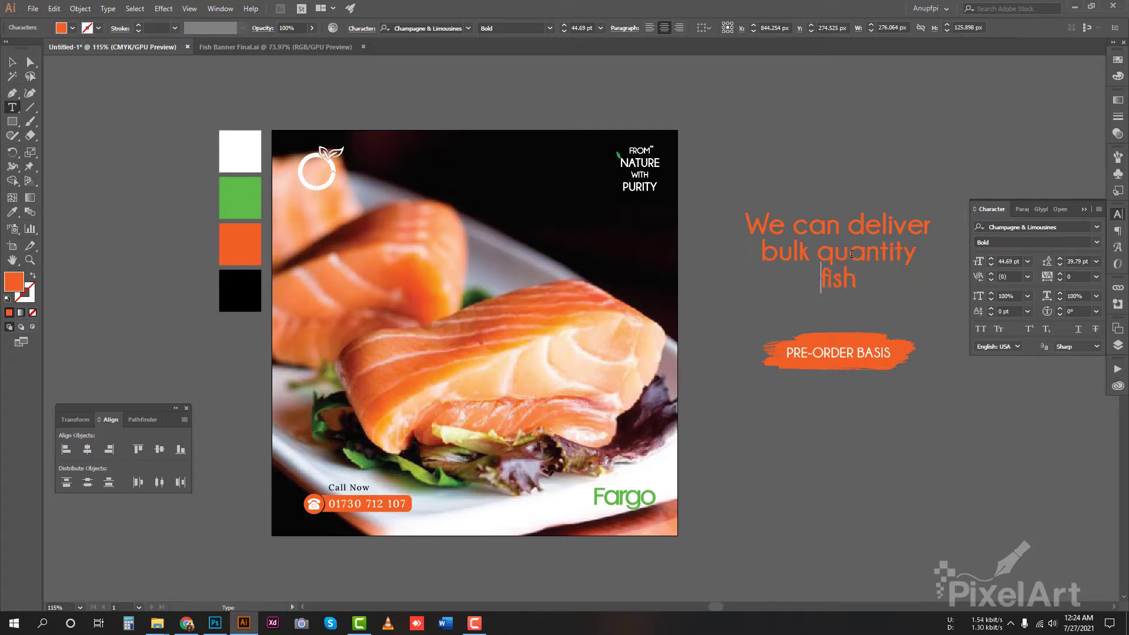
{"action": "key", "text": "Escape"}
Step: Move the headline onto the photo's right side and select the 'We can deliver' line
{"action": "left_click_drag", "start_coordinate": [828, 238], "coordinate": [473, 238]}
{"action": "double_click", "coordinate": [518, 224]}
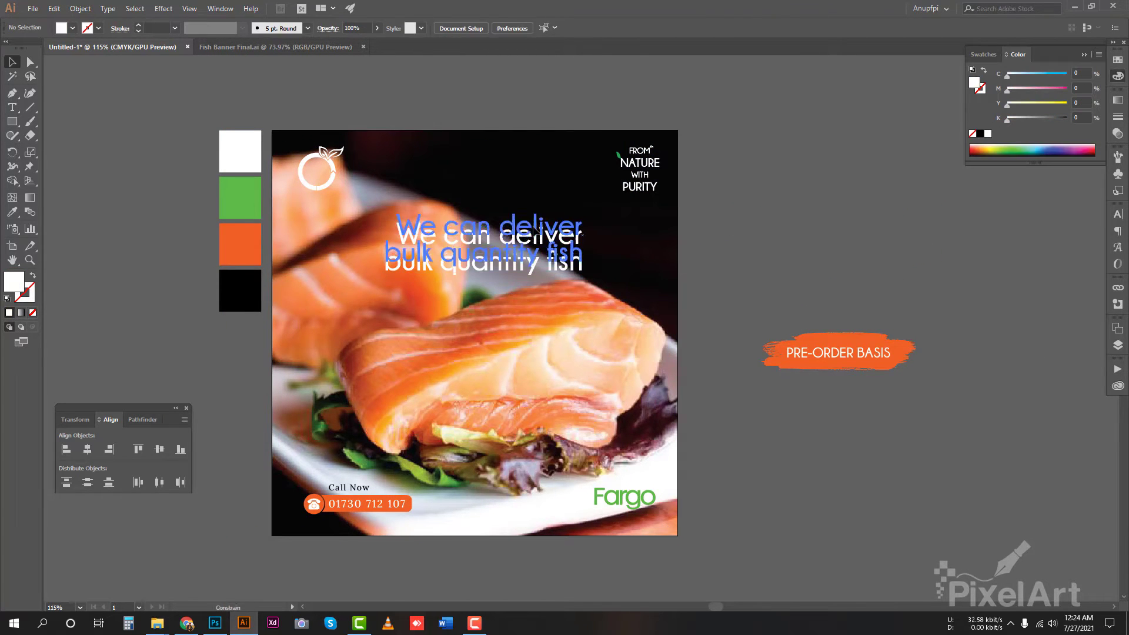
{"action": "key", "text": "ctrl+t"}
{"action": "triple_click", "coordinate": [518, 214]}
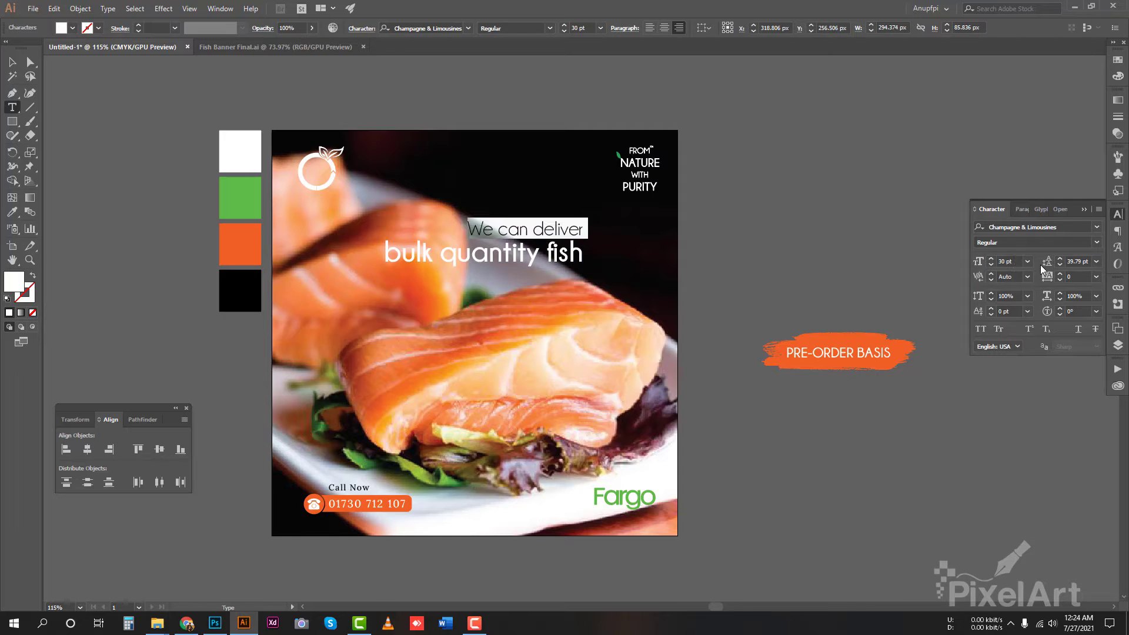
Step: Uppercase 'bulk quantity fish' and set it to 30 pt
{"action": "left_click", "coordinate": [107, 9]}
{"action": "left_click", "coordinate": [312, 184]}
{"action": "triple_click", "coordinate": [518, 228]}
{"action": "left_click", "coordinate": [108, 9]}
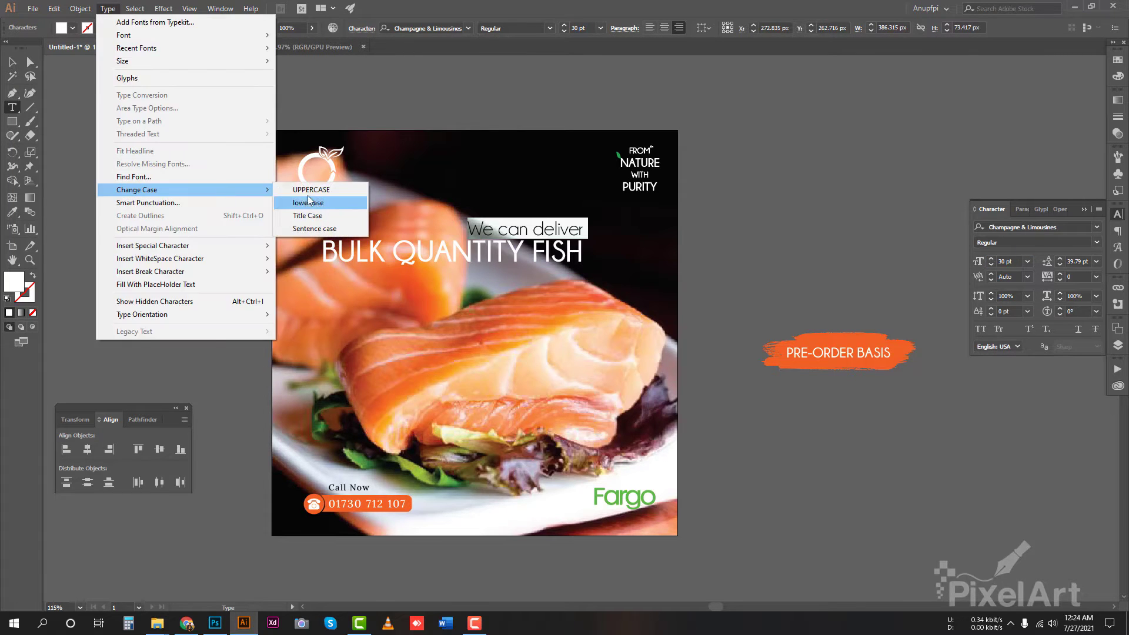
{"action": "left_click", "coordinate": [311, 184]}
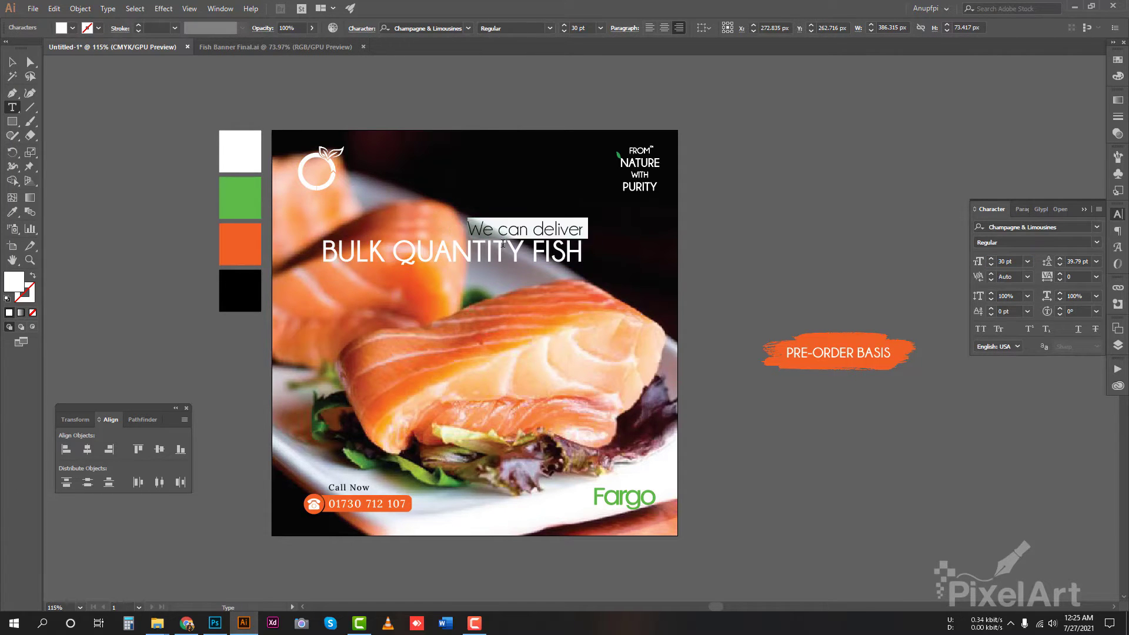
{"action": "key", "text": "ctrl+z"}
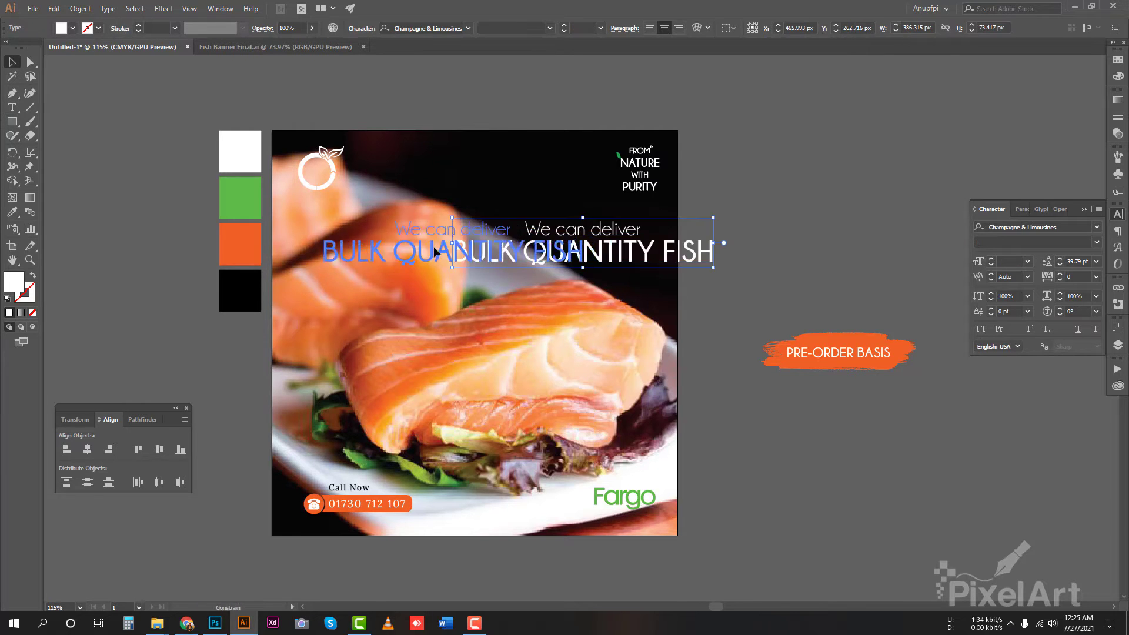
{"action": "key", "text": "ctrl+z"}
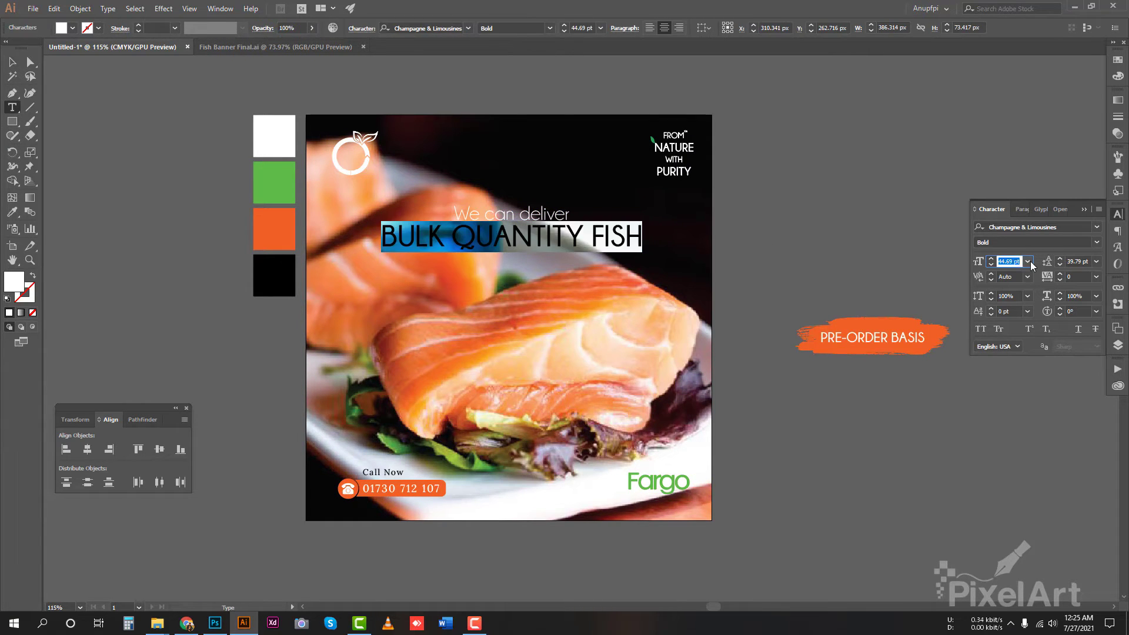
{"action": "type", "text": "30"}
{"action": "key", "text": "Return"}
{"action": "left_click", "coordinate": [518, 214]}
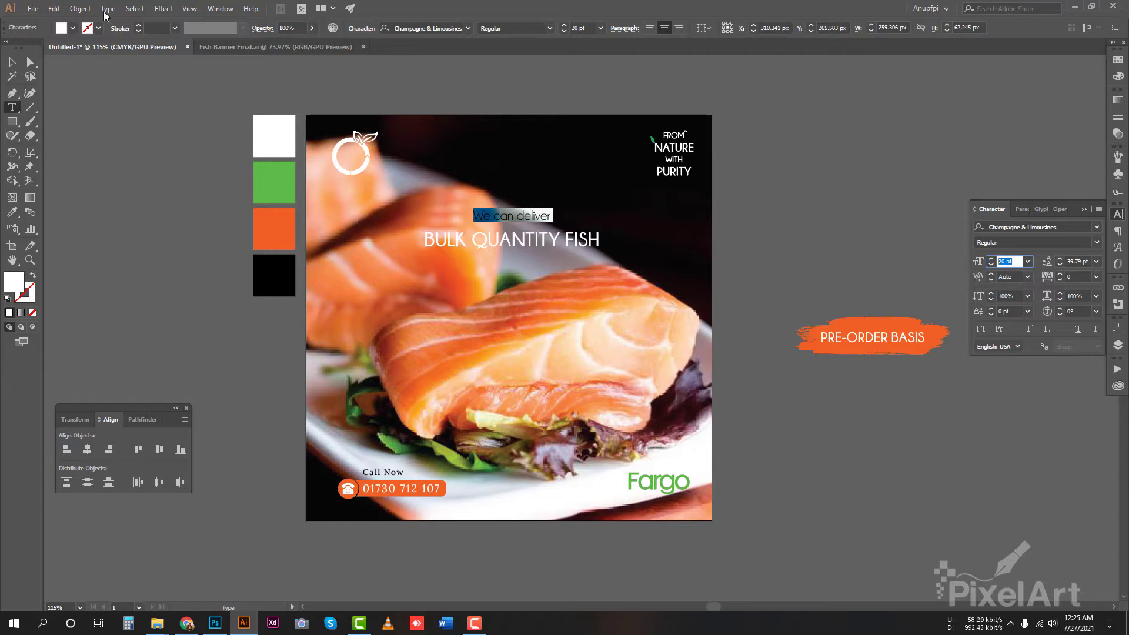
Step: Uppercase 'WE CAN DELIVER' and right-align both headline lines
{"action": "left_click", "coordinate": [108, 8]}
{"action": "left_click", "coordinate": [312, 184]}
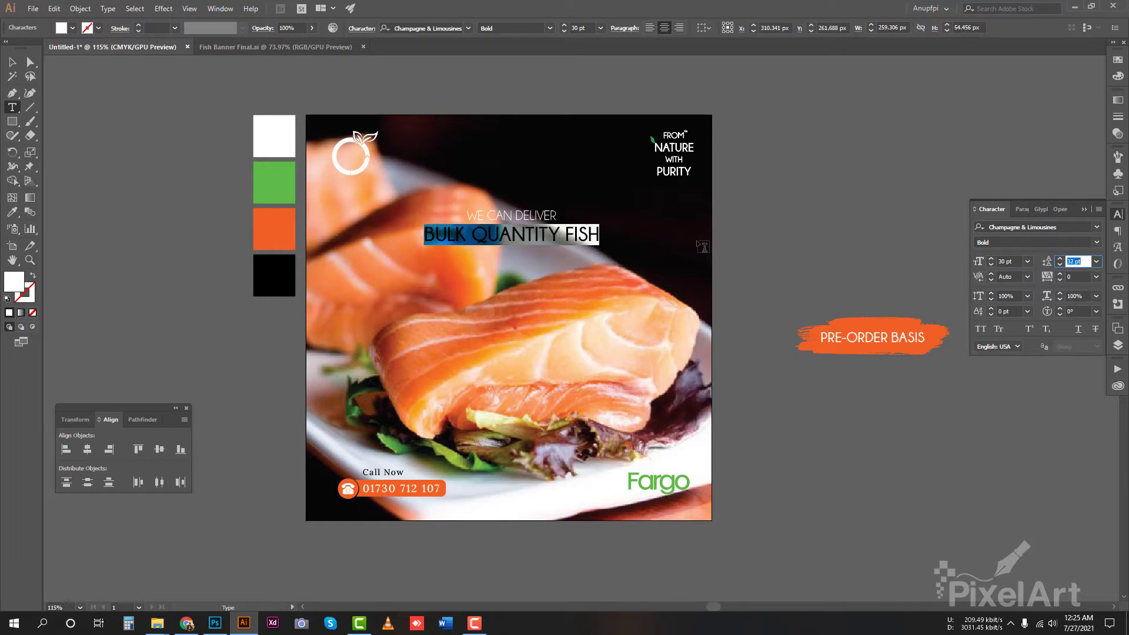
{"action": "key", "text": "Escape"}
{"action": "key", "text": "ctrl+shift+r"}
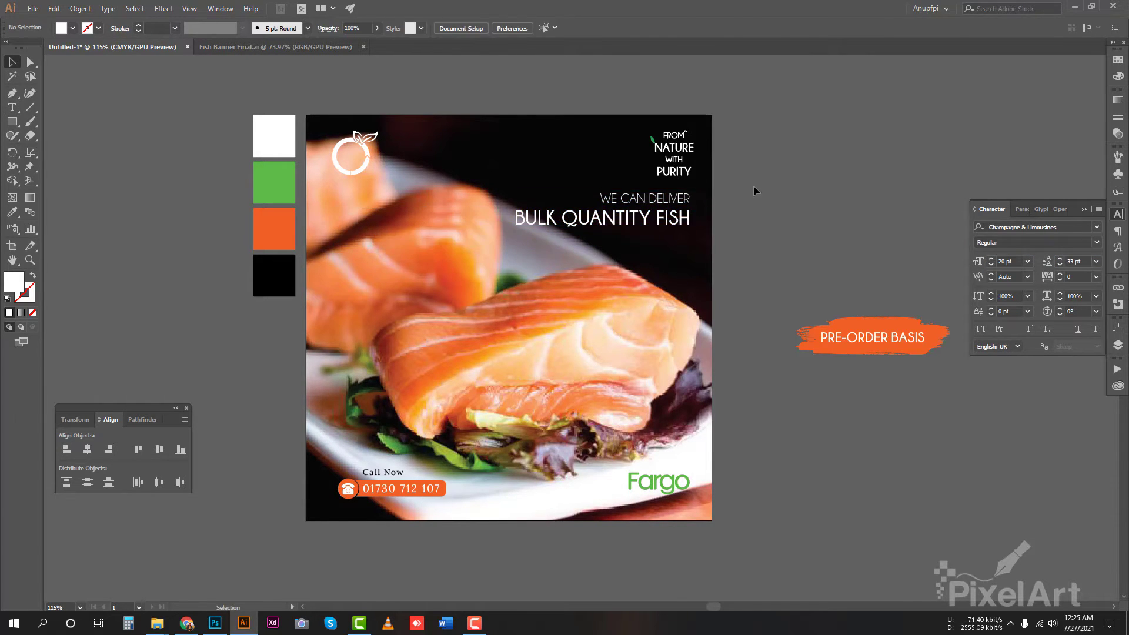
Step: Draw a rectangle across the photo's upper middle behind the headline and fill it from a swatch
{"action": "left_click_drag", "start_coordinate": [671, 202], "coordinate": [579, 219]}
{"action": "left_click", "coordinate": [42, 146]}
{"action": "left_click_drag", "start_coordinate": [410, 201], "coordinate": [611, 250]}
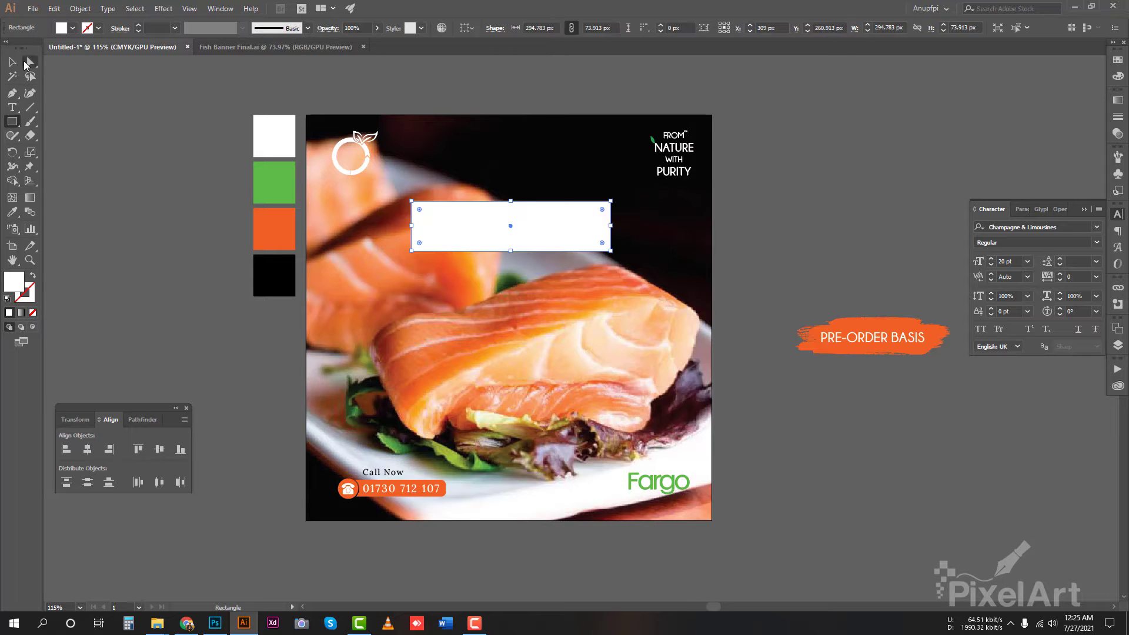
{"action": "key", "text": "i"}
{"action": "left_click", "coordinate": [274, 229]}
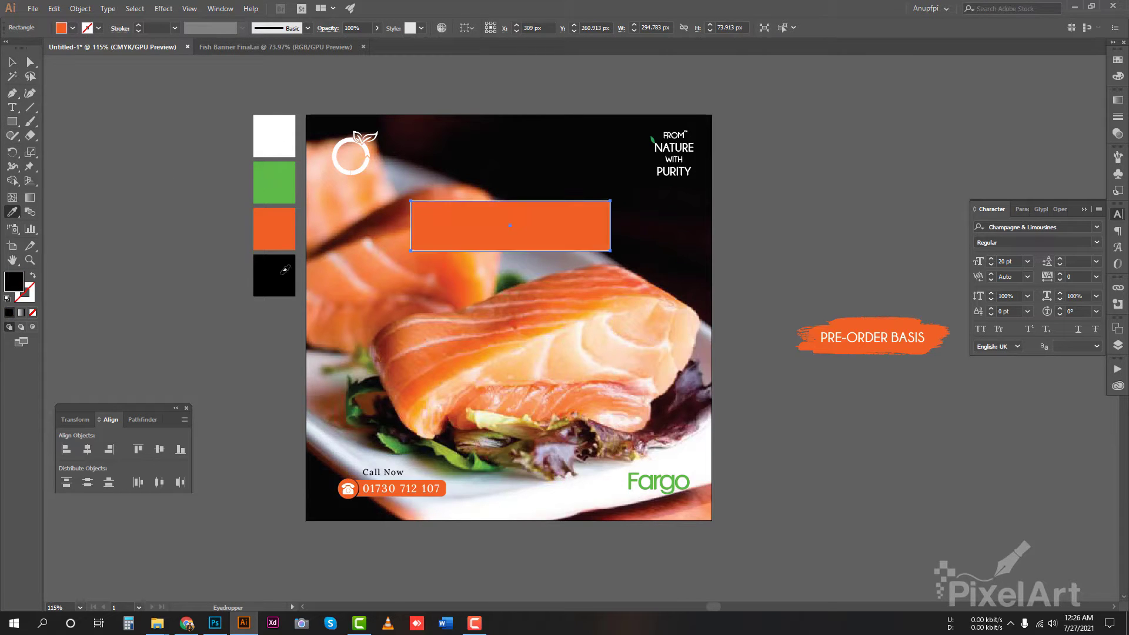
{"action": "left_click", "coordinate": [274, 183]}
Step: Give the box a dark fill, Multiply blending and lowered opacity so the photo shows through
{"action": "left_click", "coordinate": [1118, 133]}
{"action": "key", "text": "v"}
{"action": "key", "text": "ctrl+shift+a"}
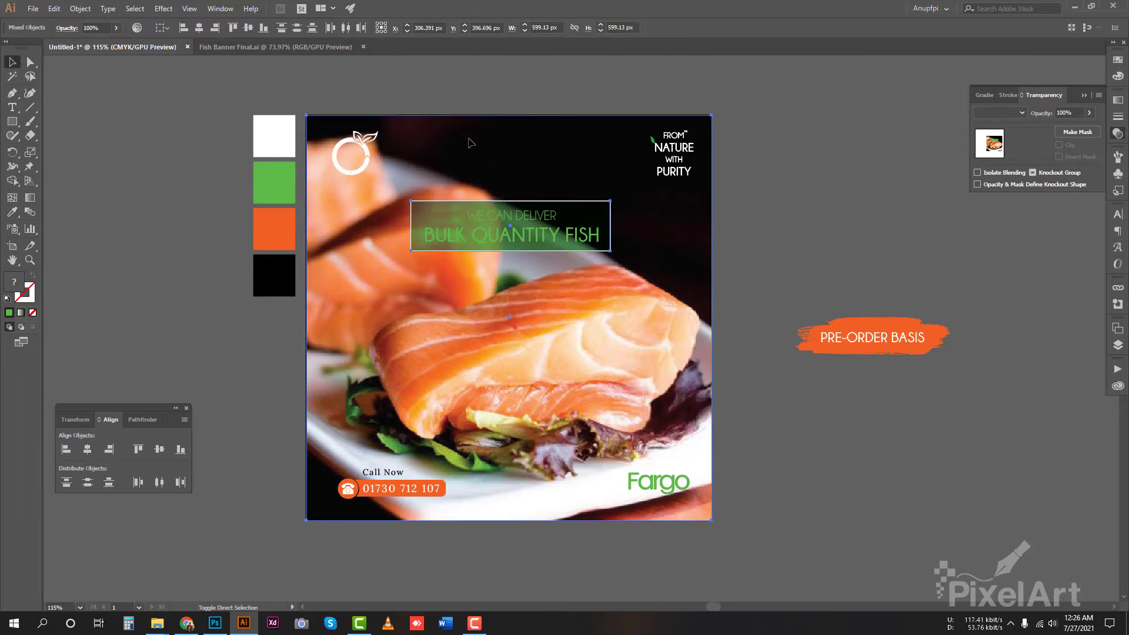
{"action": "left_click", "coordinate": [601, 222]}
{"action": "key", "text": "i"}
{"action": "left_click", "coordinate": [274, 229]}
{"action": "left_click", "coordinate": [1000, 113]}
{"action": "left_click", "coordinate": [1088, 113]}
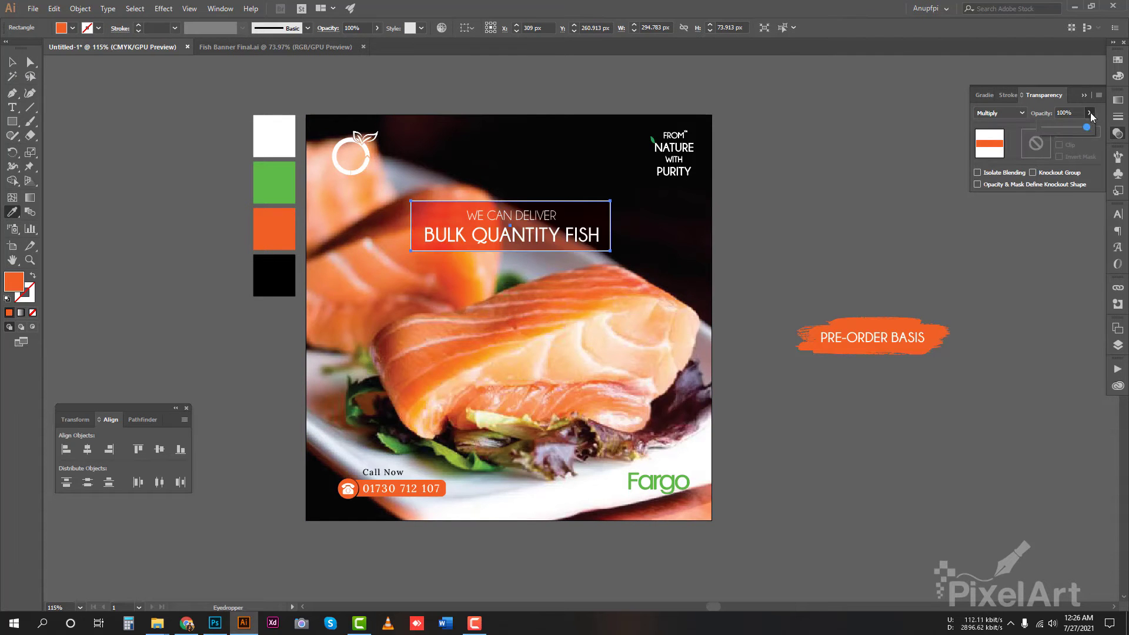
{"action": "left_click_drag", "start_coordinate": [1091, 128], "coordinate": [1071, 128]}
{"action": "left_click", "coordinate": [274, 275]}
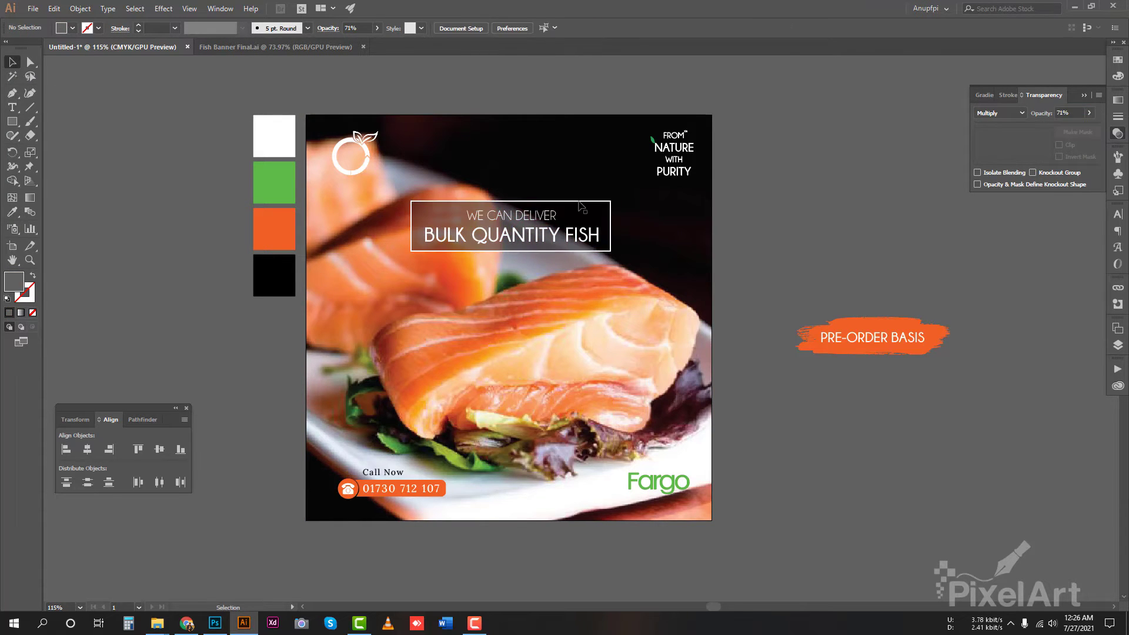
Step: Give the box a 0.5 pt white outline and centre the headline inside the frame
{"action": "key", "text": "v"}
{"action": "left_click", "coordinate": [766, 220]}
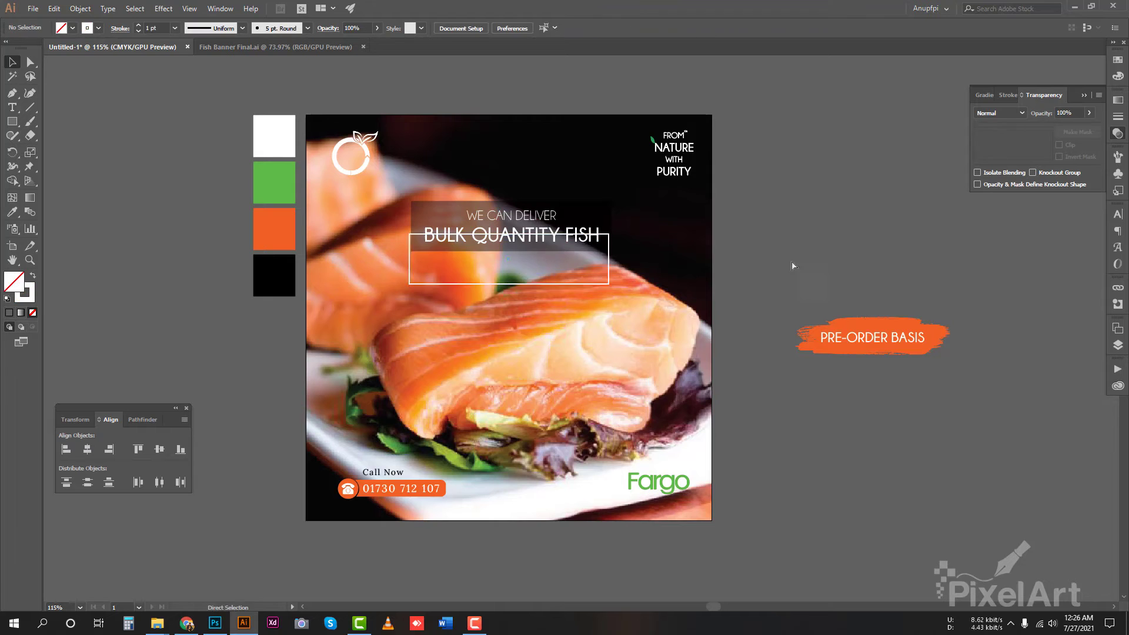
{"action": "left_click_drag", "start_coordinate": [551, 240], "coordinate": [559, 240]}
{"action": "key", "text": "ctrl+t"}
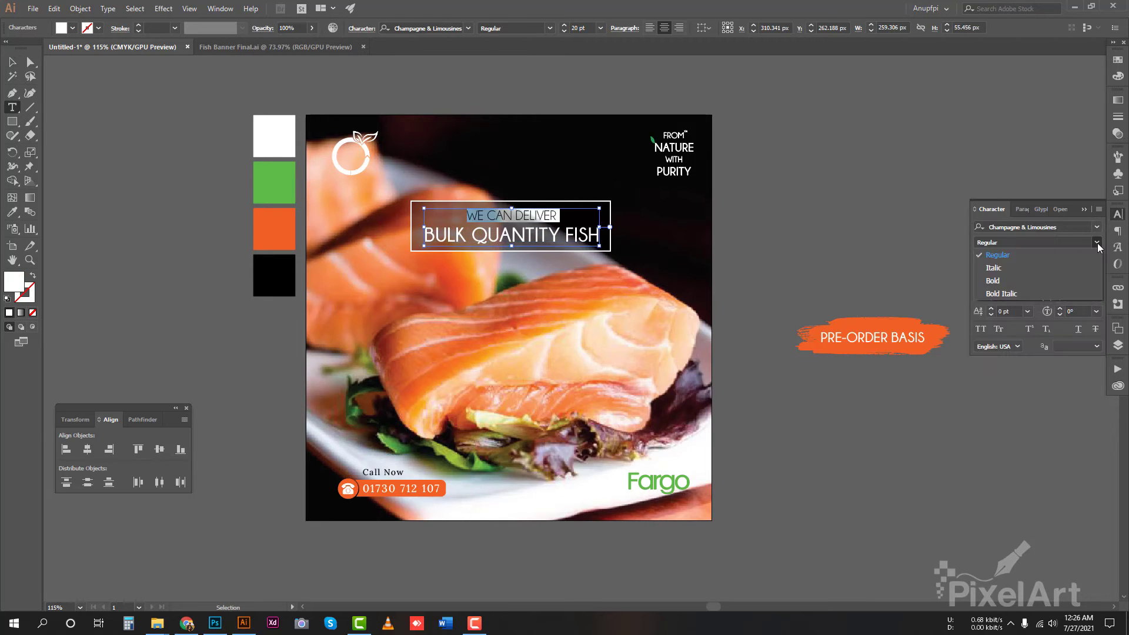
{"action": "left_click", "coordinate": [522, 211]}
{"action": "key", "text": "ctrl+t"}
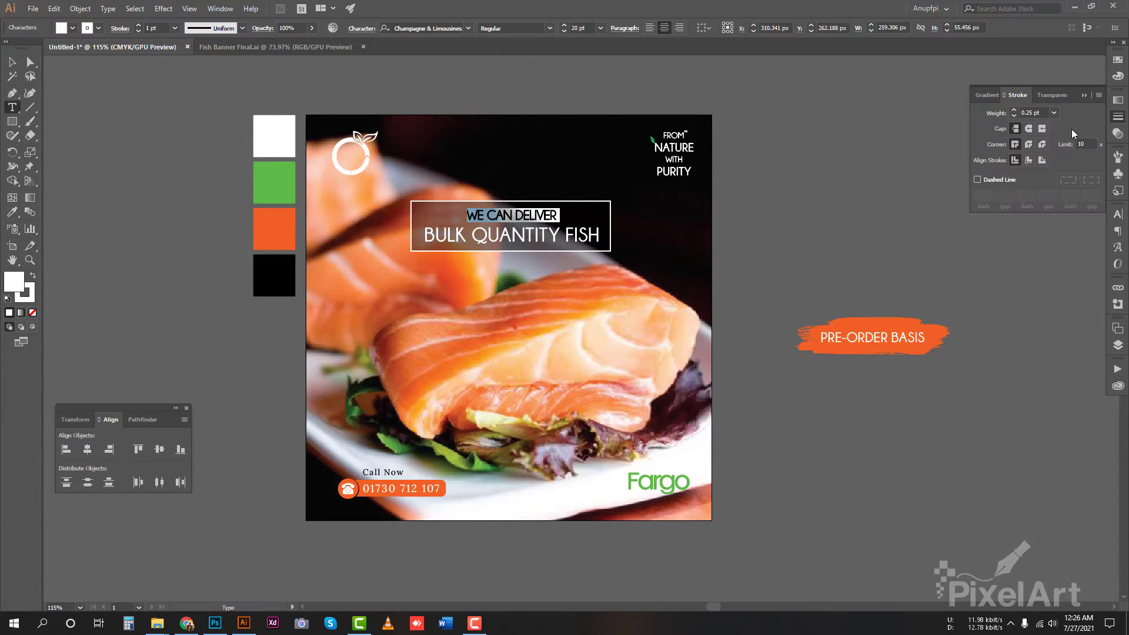
{"action": "key", "text": "Escape"}
{"action": "left_click", "coordinate": [775, 231]}
{"action": "mouse_move", "coordinate": [538, 242]}
{"action": "left_mouse_down"}
{"action": "mouse_move", "coordinate": [538, 284]}
{"action": "mouse_move", "coordinate": [533, 268]}
{"action": "left_mouse_up"}
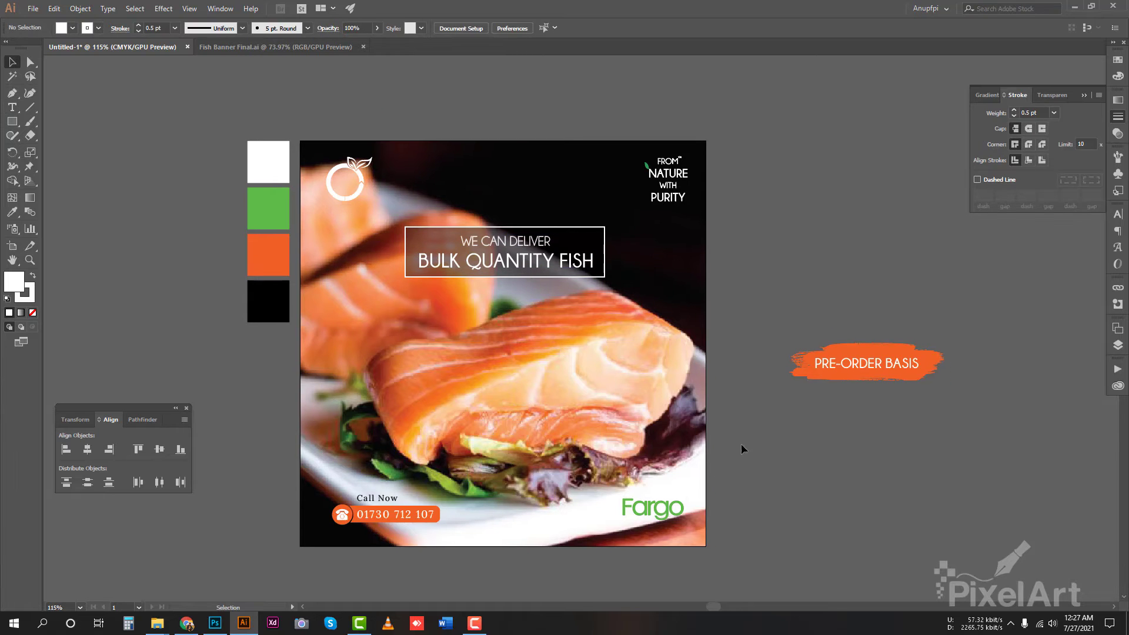
Step: Delete the PRE-ORDER BASIS text from the salmon post
{"action": "left_click", "coordinate": [869, 368]}
{"action": "key", "text": "Delete"}
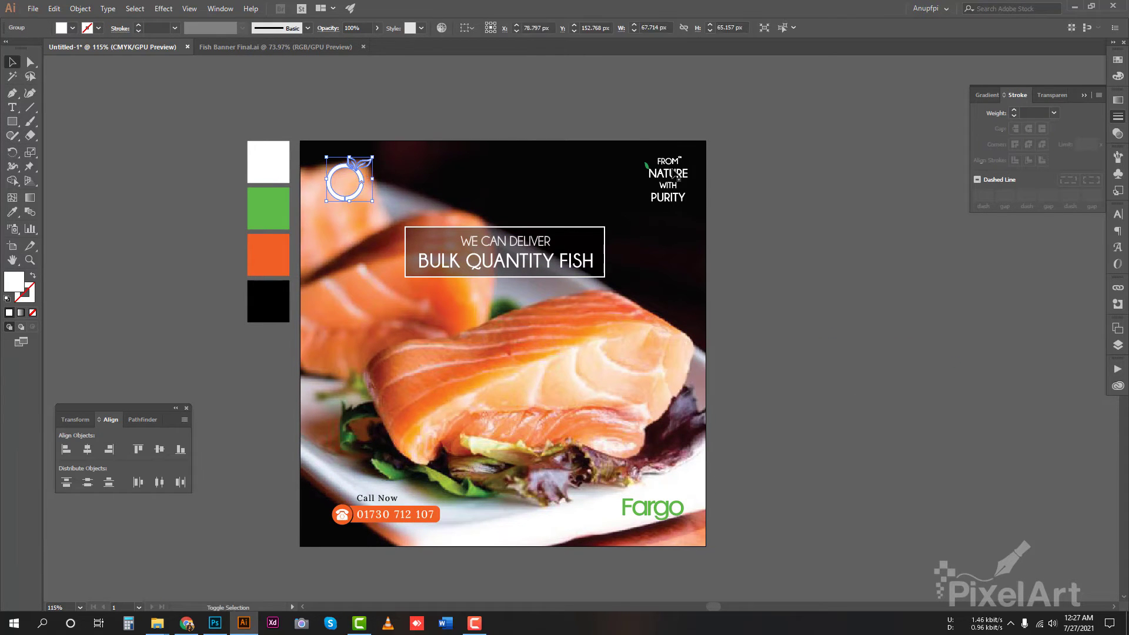
{"action": "key", "text": "ctrl+shift+a"}
{"action": "left_click_drag", "start_coordinate": [447, 294], "coordinate": [506, 299]}
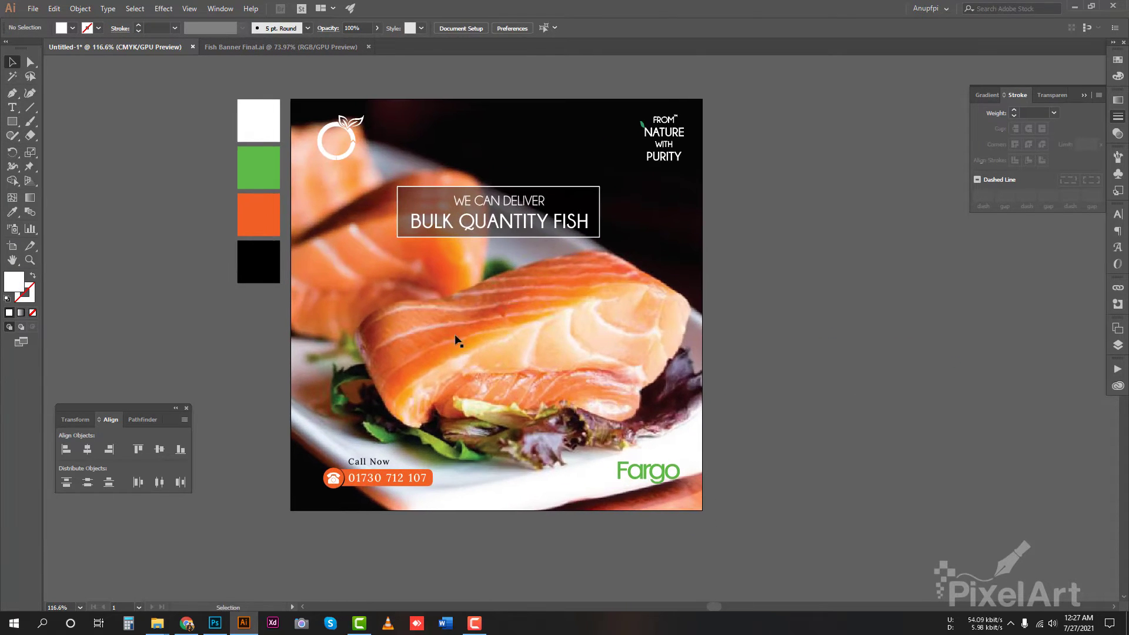
Step: Label the design Concept-1, duplicate it to the right, and relabel the copy Concept-2
{"action": "key", "text": "t"}
{"action": "left_click", "coordinate": [410, 76]}
{"action": "type", "text": "Concept"}
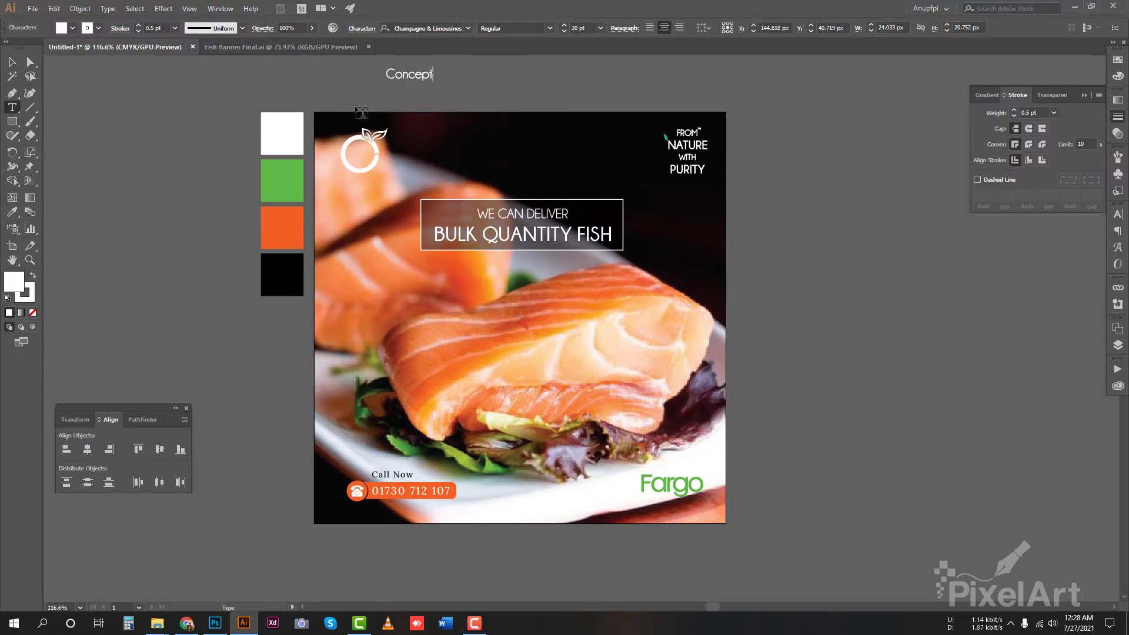
{"action": "type", "text": "-1"}
{"action": "key", "text": "Escape"}
{"action": "key", "text": "ctrl+a"}
{"action": "left_click_drag", "start_coordinate": [342, 281], "coordinate": [851, 281]}
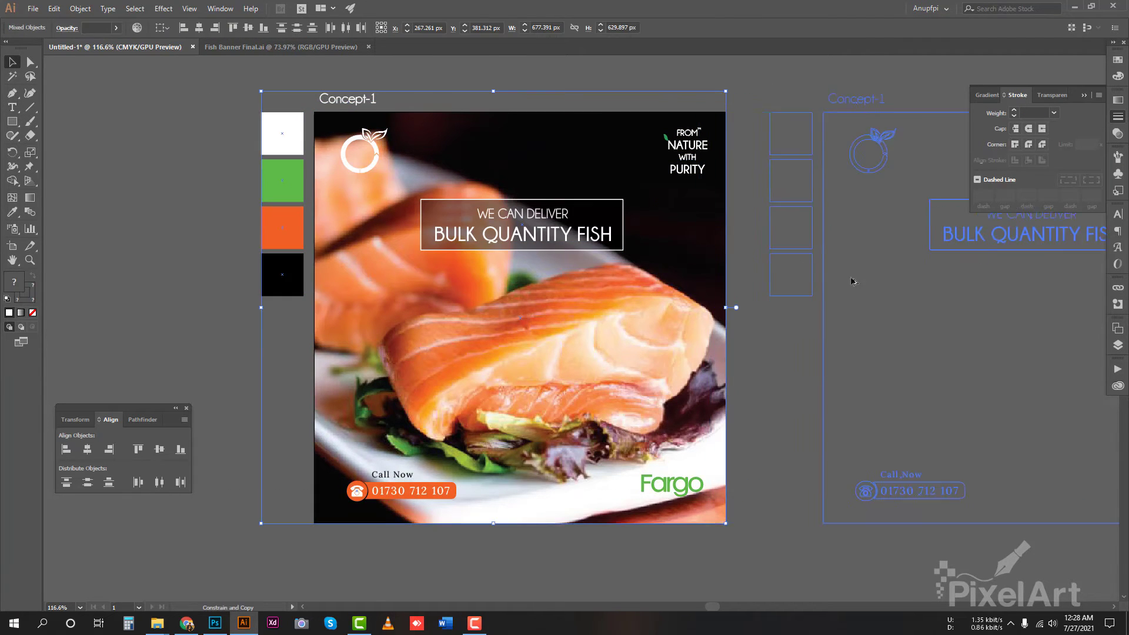
{"action": "scroll", "coordinate": [850, 281], "scroll_direction": "right", "scroll_amount": 5}
{"action": "double_click", "coordinate": [427, 106]}
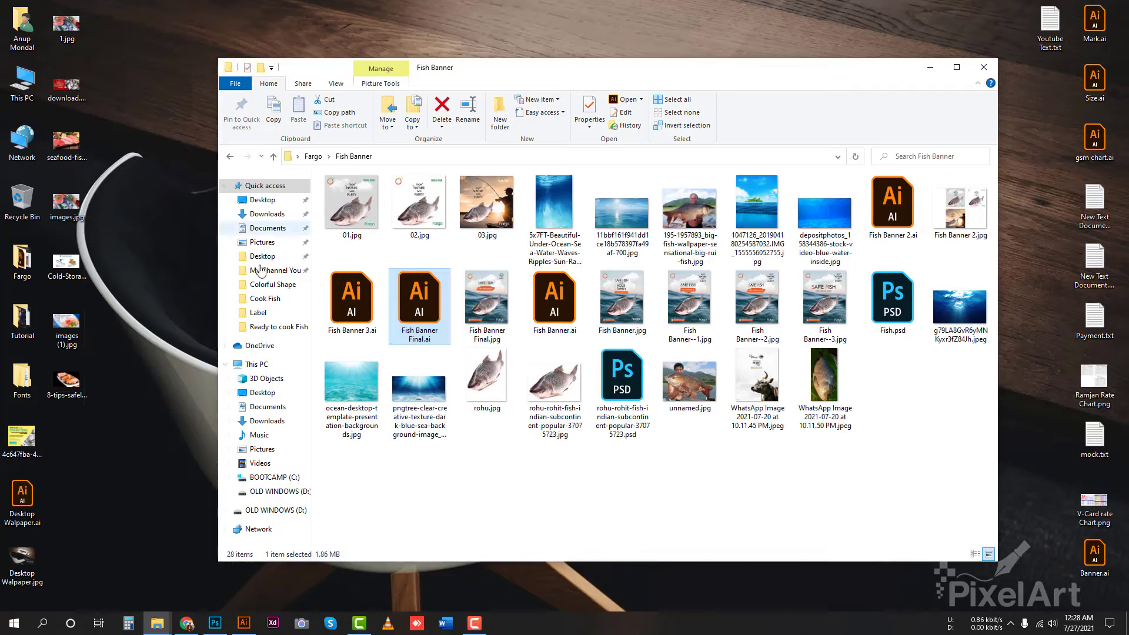
Step: Find the seafood fish photo on the desktop in File Explorer and drag it toward Illustrator
{"action": "left_click", "coordinate": [69, 325]}
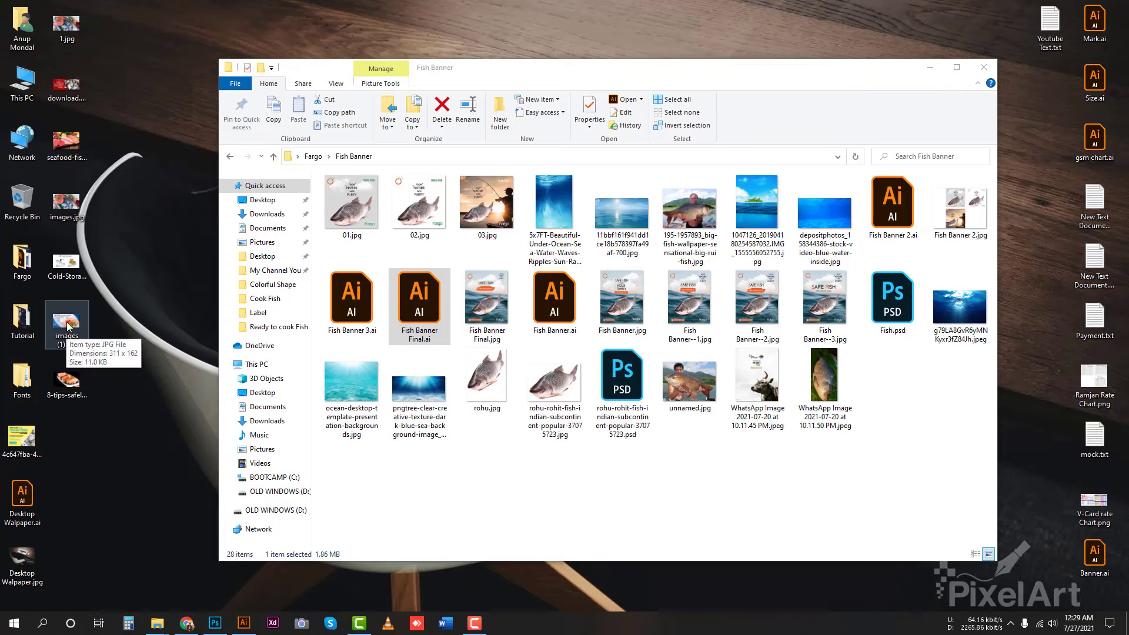
{"action": "double_click", "coordinate": [62, 158]}
{"action": "left_click_drag", "start_coordinate": [109, 76], "coordinate": [86, 112]}
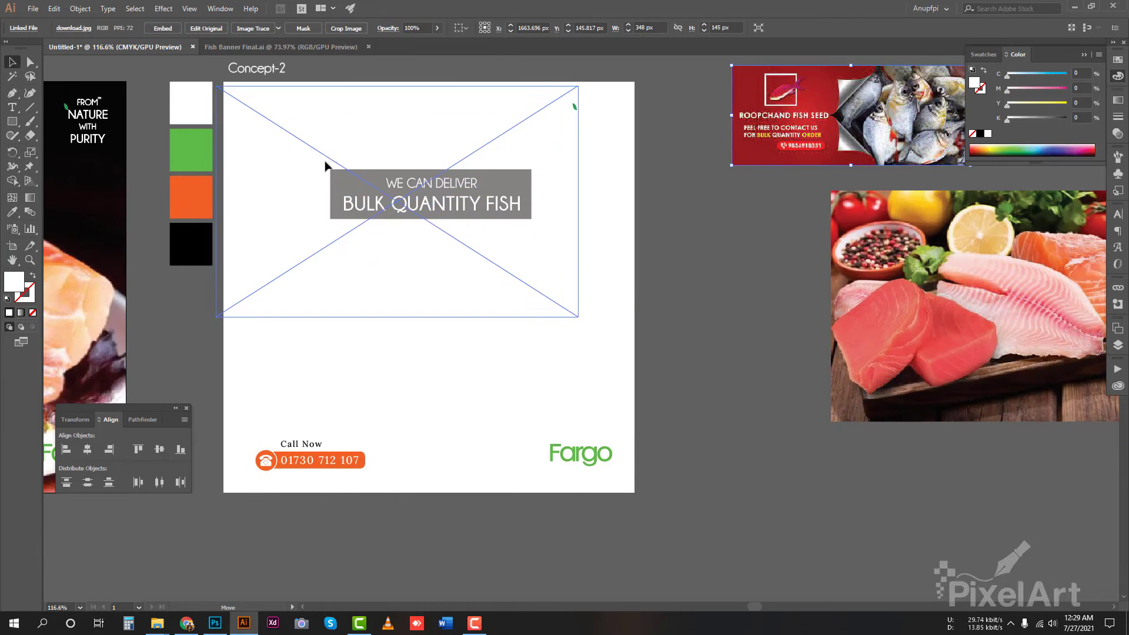
Step: Place seafood-fish.jpg on Concept-2 below the headline box, scaled to artboard width and behind the logo and phone badge
{"action": "left_click_drag", "start_coordinate": [585, 317], "coordinate": [640, 355]}
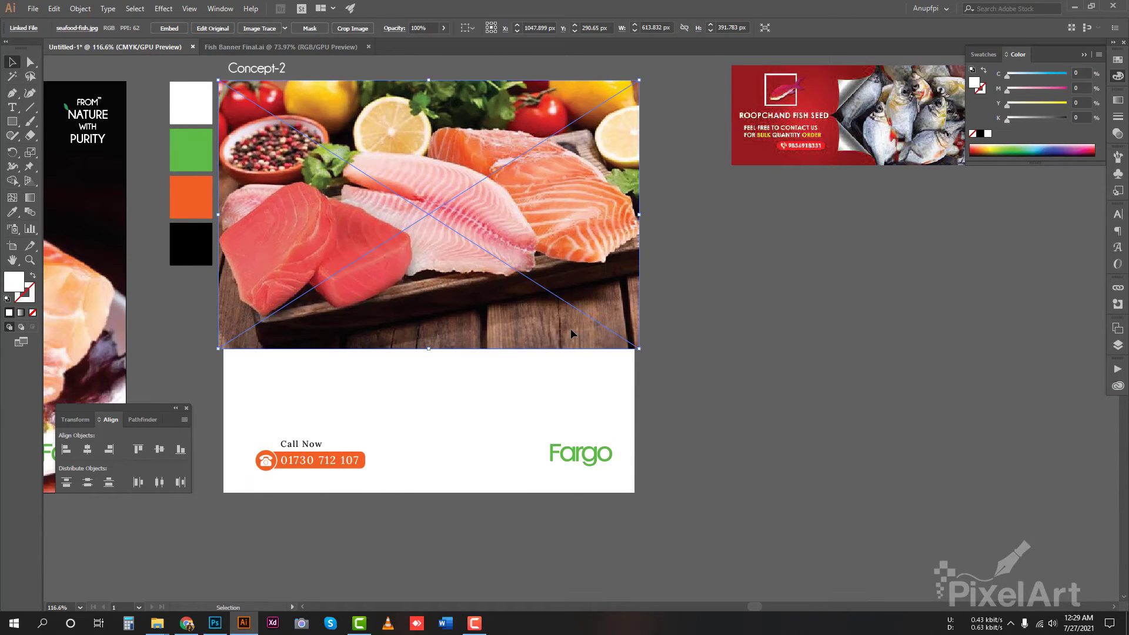
{"action": "left_click_drag", "start_coordinate": [544, 308], "coordinate": [544, 455]}
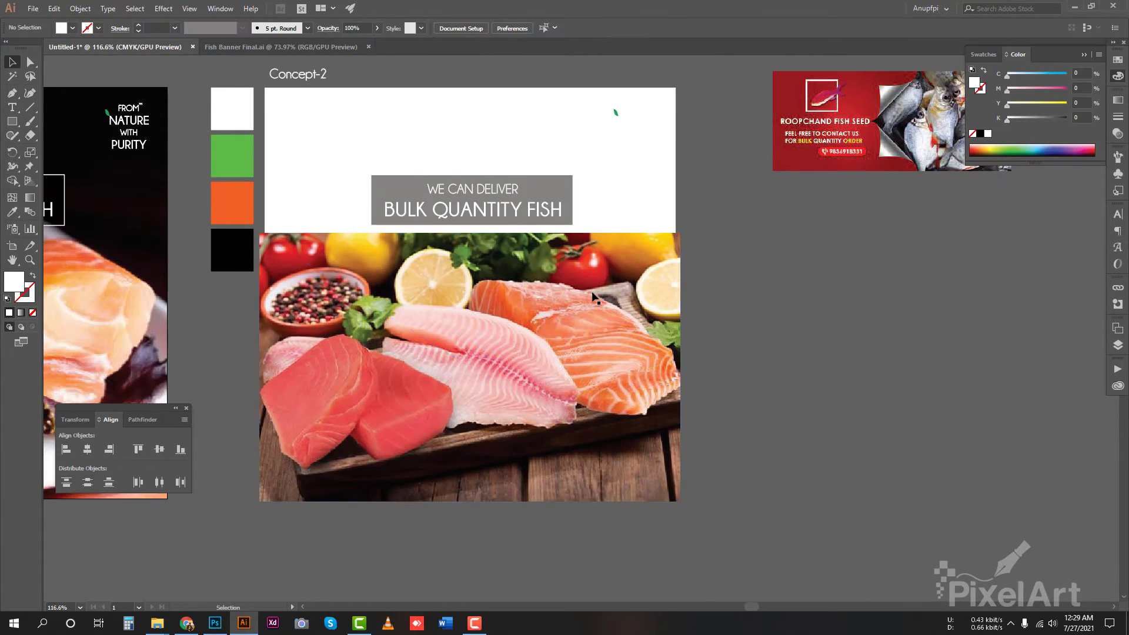
{"action": "left_click_drag", "start_coordinate": [671, 349], "coordinate": [666, 347]}
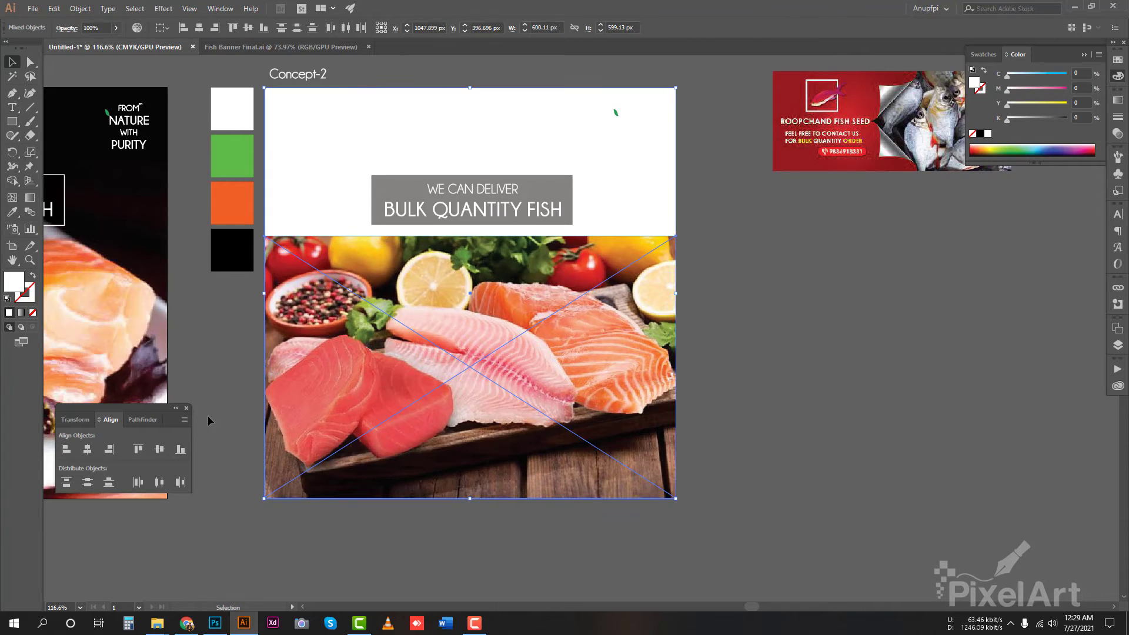
{"action": "key", "text": "space"}
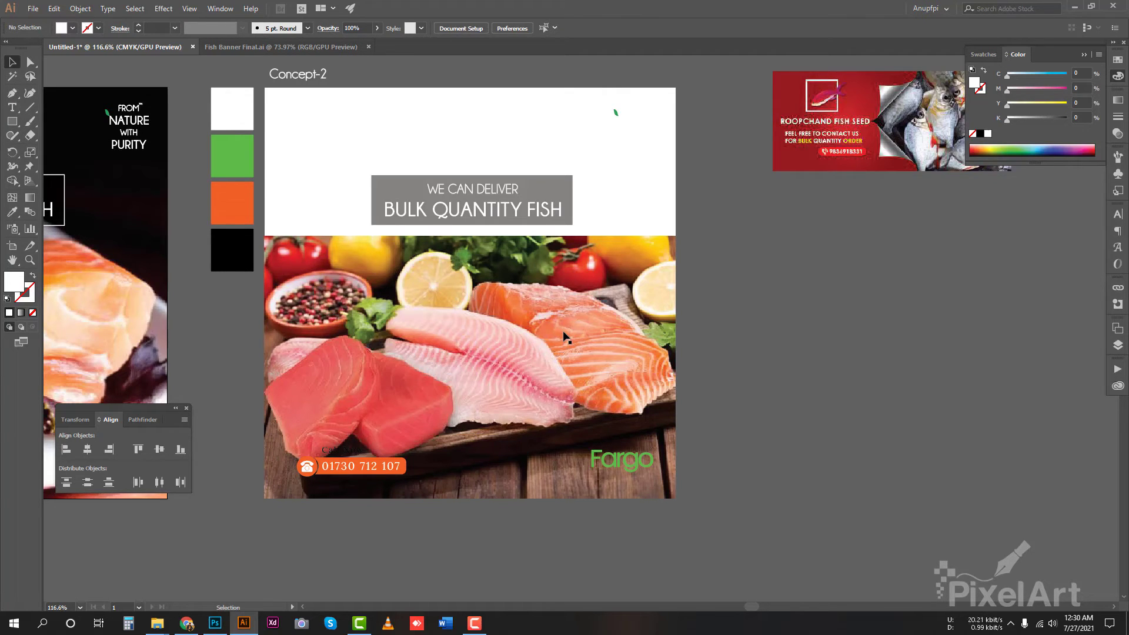
{"action": "left_click_drag", "start_coordinate": [478, 219], "coordinate": [477, 82]}
Step: Turn the copied headline into a Regular, uppercase HOHU FRESH FISH title and reposition it
{"action": "scroll", "coordinate": [474, 108], "scroll_direction": "up", "scroll_amount": 3}
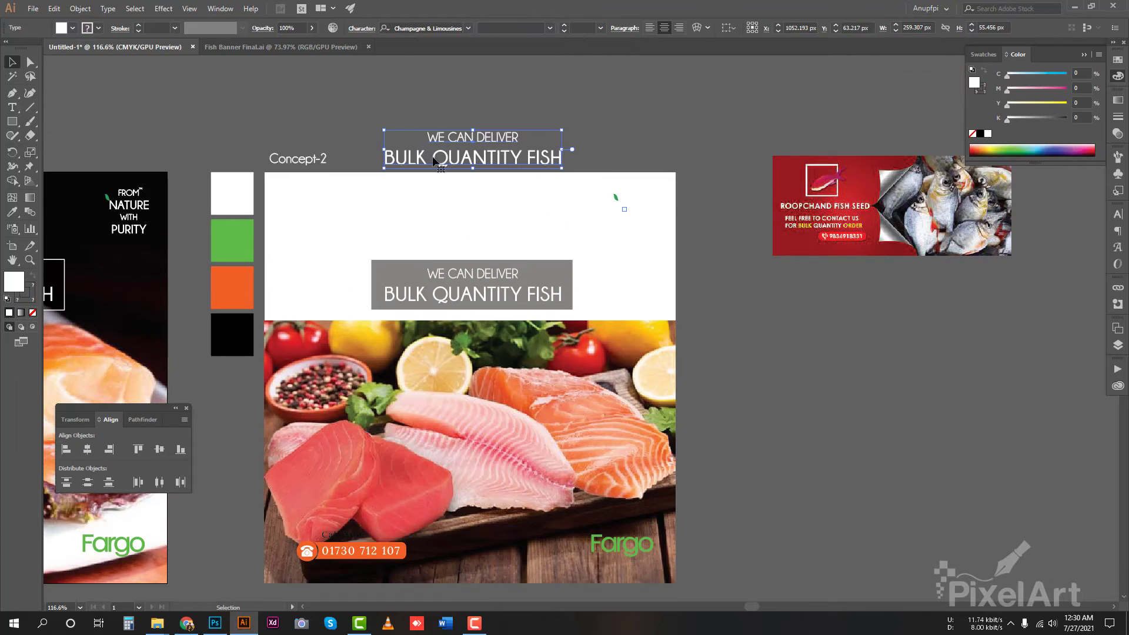
{"action": "key", "text": "t"}
{"action": "left_click_drag", "start_coordinate": [432, 158], "coordinate": [353, 131]}
{"action": "key", "text": "BackSpace"}
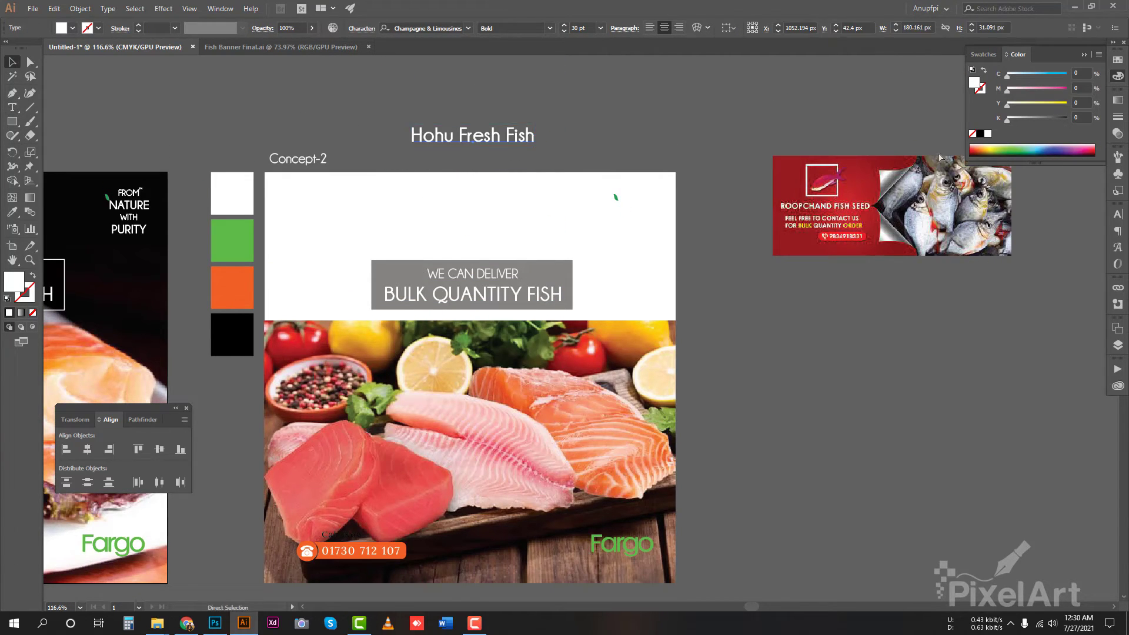
{"action": "left_click", "coordinate": [1118, 214]}
{"action": "left_click", "coordinate": [1096, 242]}
{"action": "left_click", "coordinate": [994, 258]}
{"action": "key", "text": "Escape"}
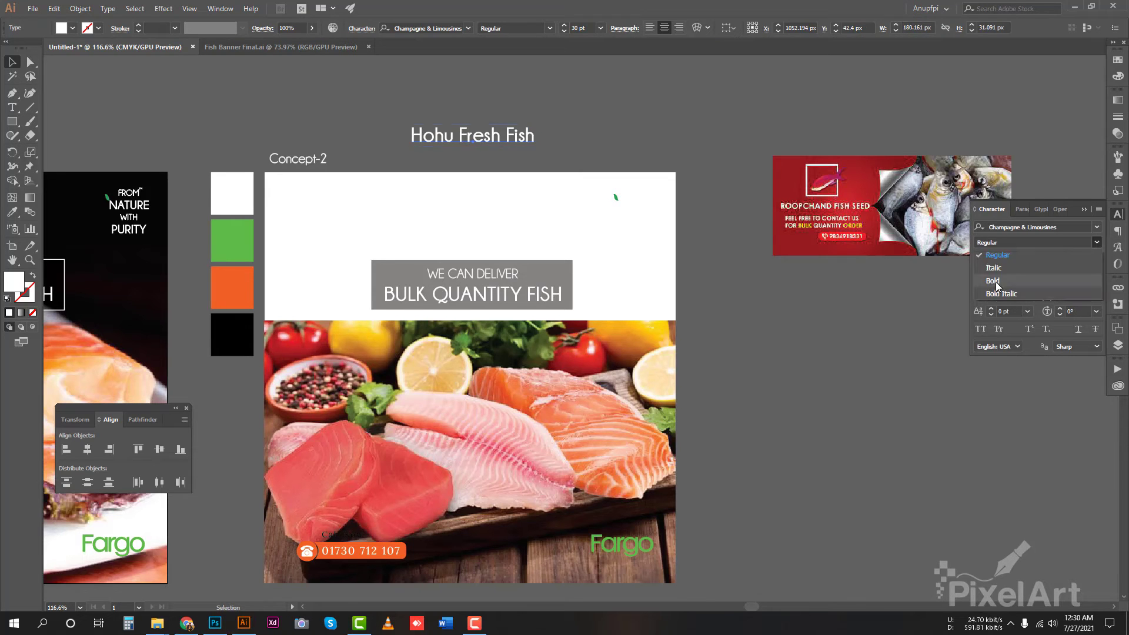
{"action": "left_click", "coordinate": [108, 8]}
{"action": "left_click", "coordinate": [308, 192]}
{"action": "left_click_drag", "start_coordinate": [507, 135], "coordinate": [506, 235]}
Step: Replace the grey box text with FEEL FREE TO CONTACT US FOR BULK QUANTITY ORDER, uppercase, 23 pt leading
{"action": "double_click", "coordinate": [507, 285]}
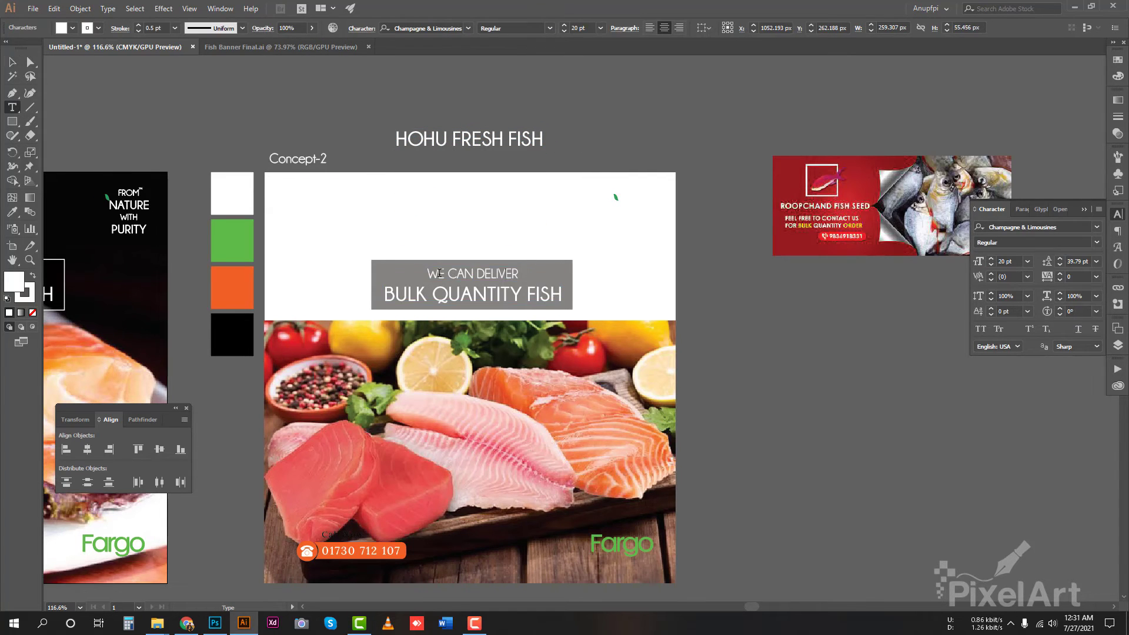
{"action": "left_click_drag", "start_coordinate": [498, 274], "coordinate": [567, 310]}
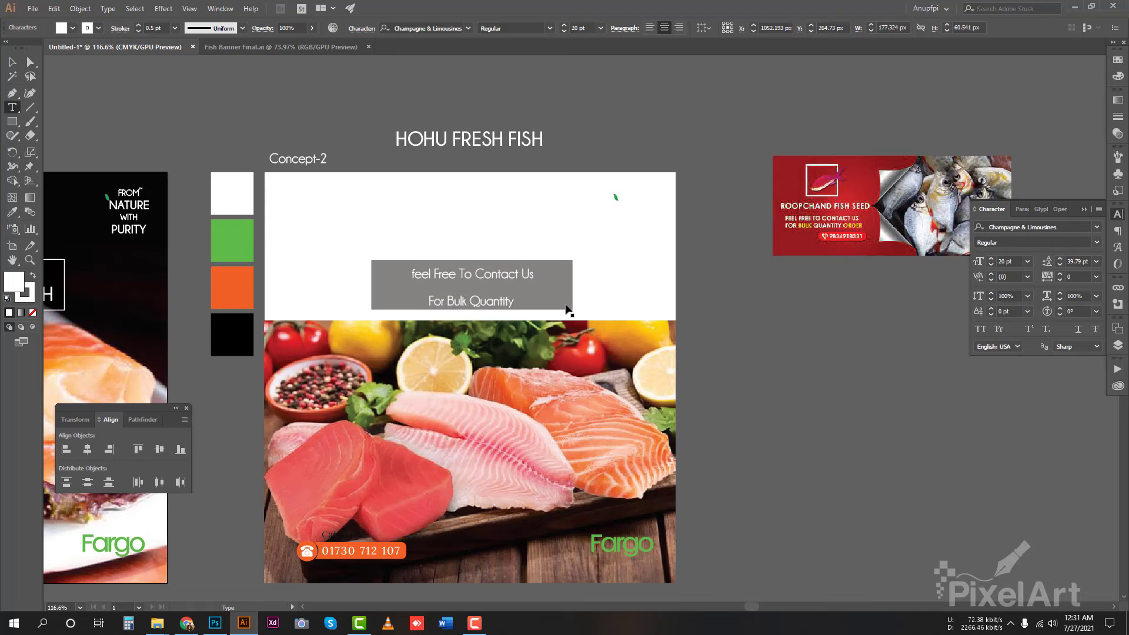
{"action": "type", "text": "rder"}
{"action": "key", "text": "Escape"}
{"action": "left_click", "coordinate": [311, 190]}
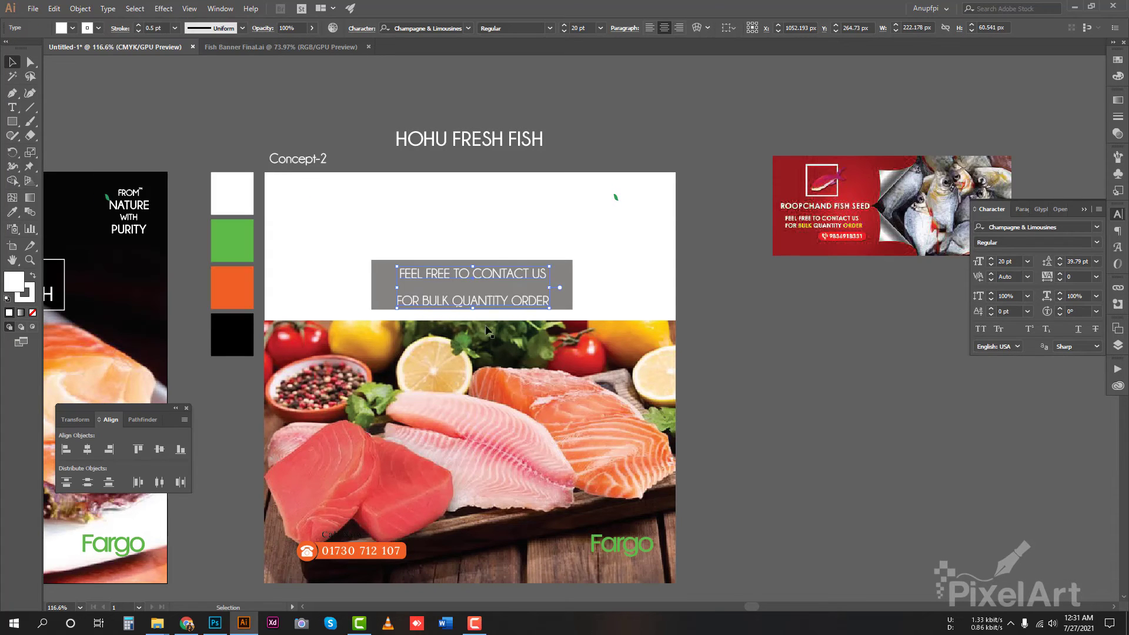
{"action": "left_click", "coordinate": [1061, 271]}
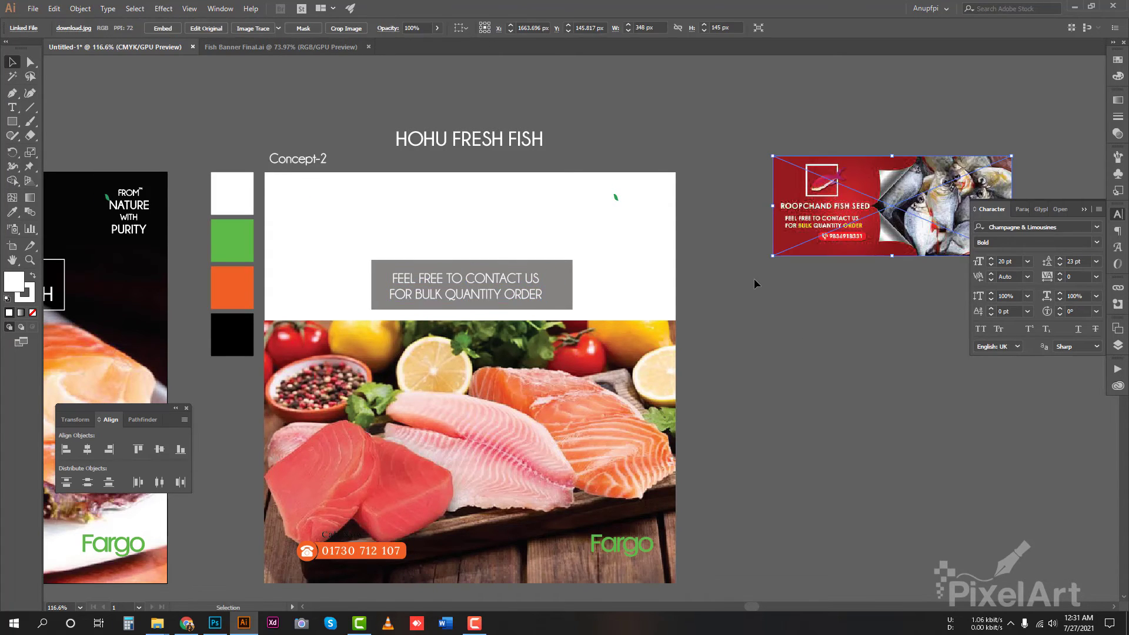
Step: Move the contact text aside and adjust the seafood photo's crop to fill the Concept-2 artboard
{"action": "left_click_drag", "start_coordinate": [499, 283], "coordinate": [499, 91]}
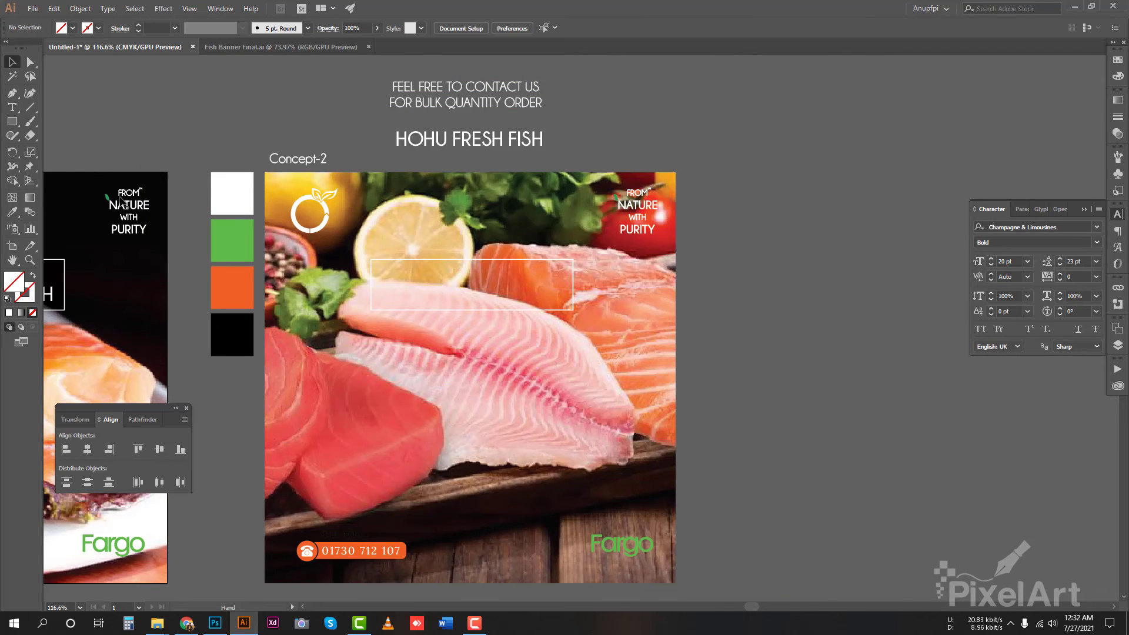
{"action": "left_click_drag", "start_coordinate": [556, 379], "coordinate": [465, 377]}
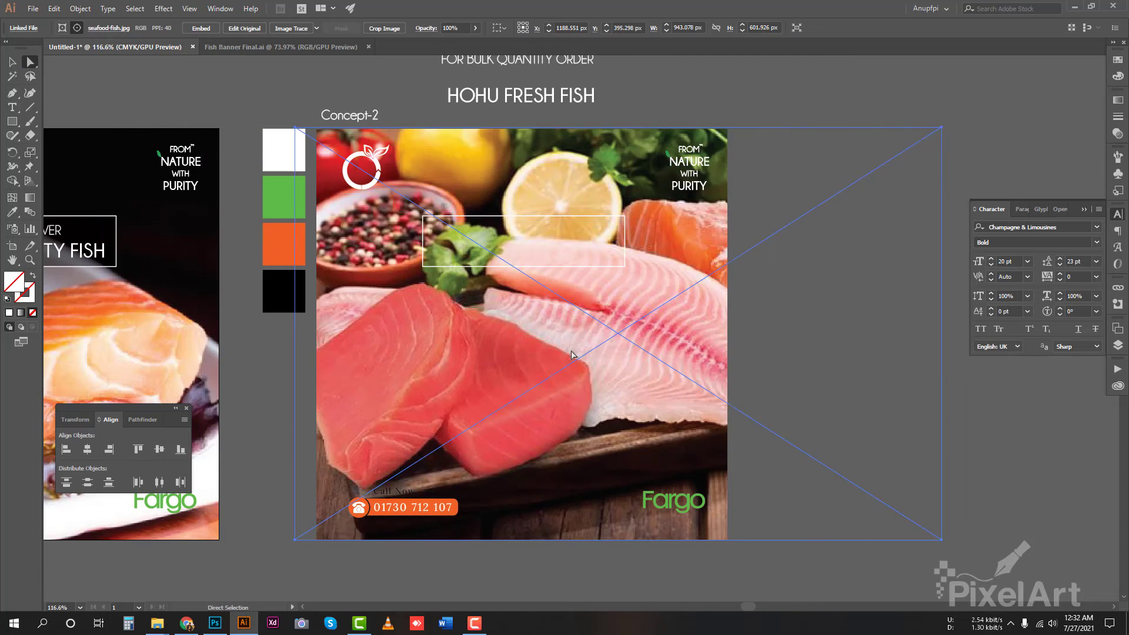
{"action": "left_click_drag", "start_coordinate": [516, 354], "coordinate": [592, 354]}
{"action": "left_click", "coordinate": [750, 117]}
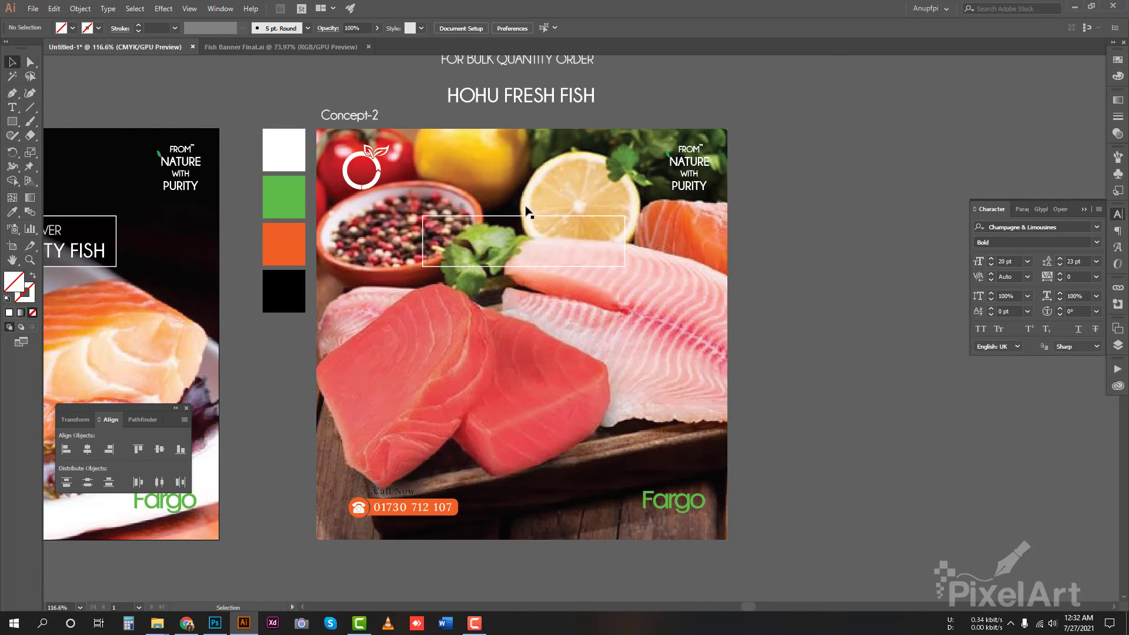
Step: Move HOHU FRESH FISH and the contact lines onto the photo's lower left
{"action": "scroll", "coordinate": [537, 251], "scroll_direction": "up", "scroll_amount": 2}
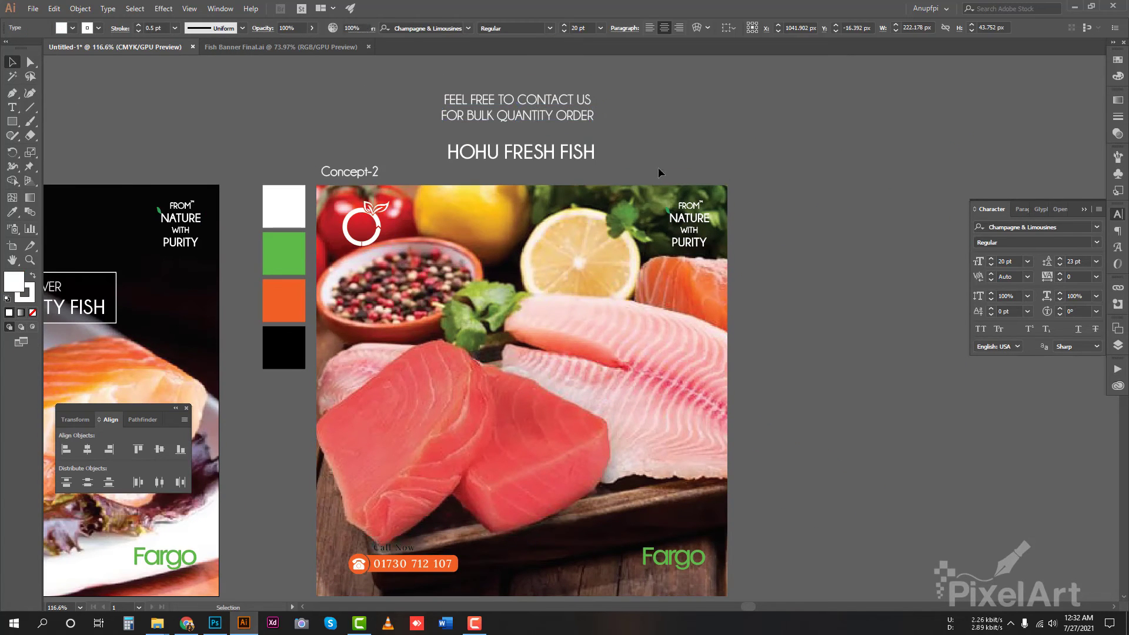
{"action": "left_click_drag", "start_coordinate": [517, 108], "coordinate": [518, 481]}
{"action": "mouse_move", "coordinate": [521, 152]}
{"action": "left_mouse_down"}
{"action": "mouse_move", "coordinate": [520, 454]}
{"action": "mouse_move", "coordinate": [531, 425]}
{"action": "mouse_move", "coordinate": [447, 459]}
{"action": "left_mouse_up"}
{"action": "left_click_drag", "start_coordinate": [447, 388], "coordinate": [400, 370]}
Step: Left-align the contact lines under the HOHU FRESH FISH title
{"action": "left_click", "coordinate": [400, 380], "text": "shift"}
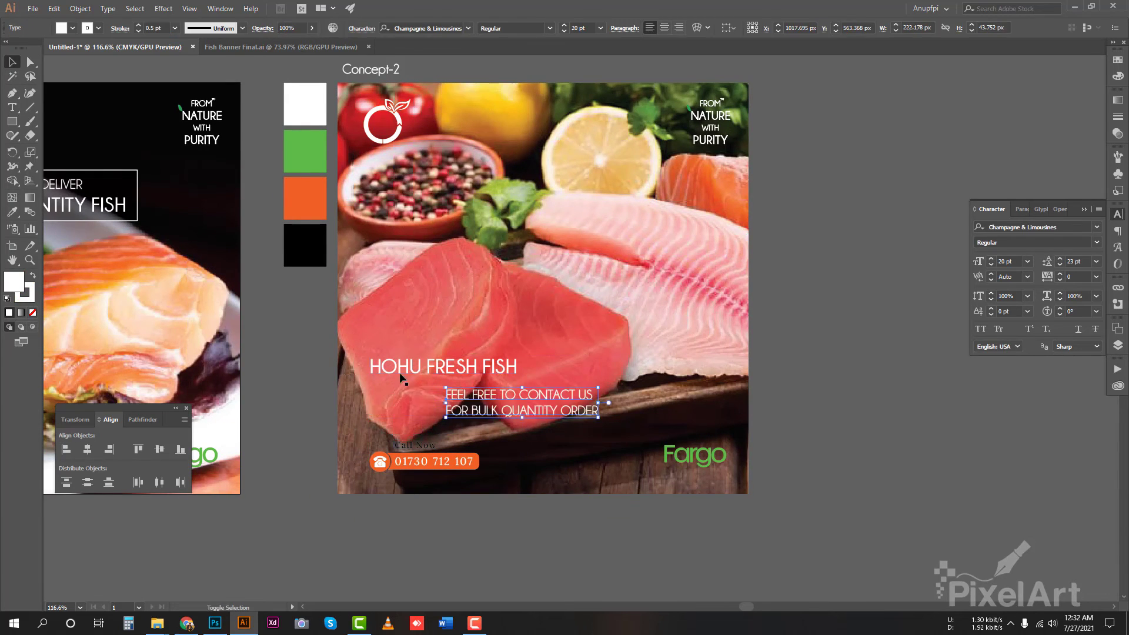
{"action": "left_click_drag", "start_coordinate": [470, 394], "coordinate": [394, 395]}
{"action": "triple_click", "coordinate": [441, 395]}
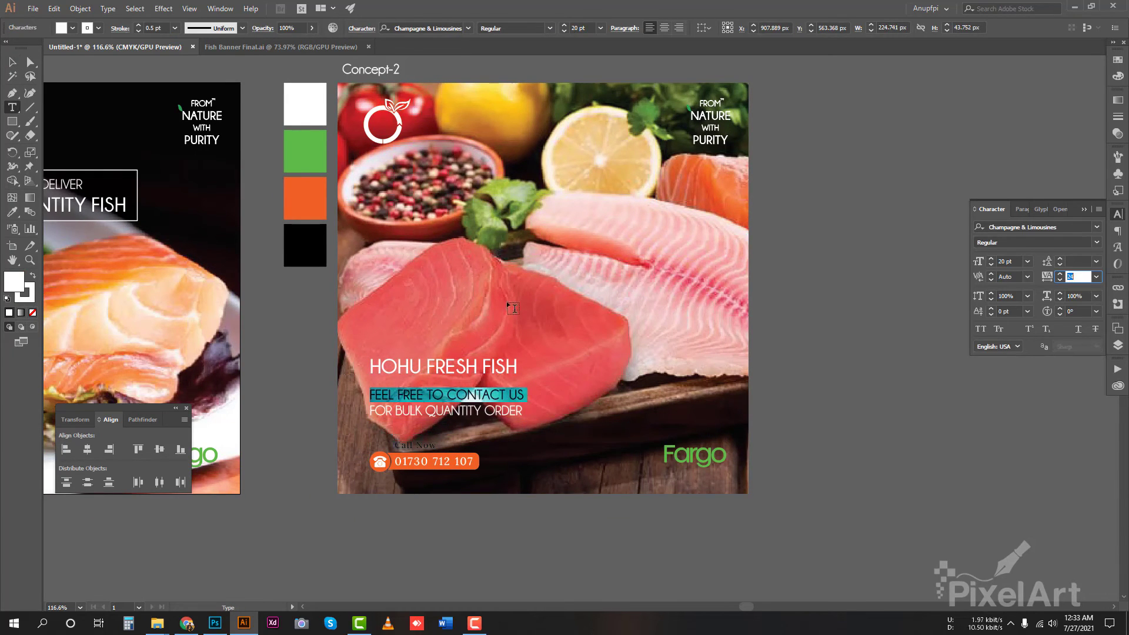
{"action": "key", "text": "Escape"}
{"action": "scroll", "coordinate": [514, 308], "scroll_direction": "up", "scroll_amount": 1}
Step: Colour the Call Now text green by sampling a swatch with the Eyedropper
{"action": "key", "text": "i"}
{"action": "left_click", "coordinate": [298, 210]}
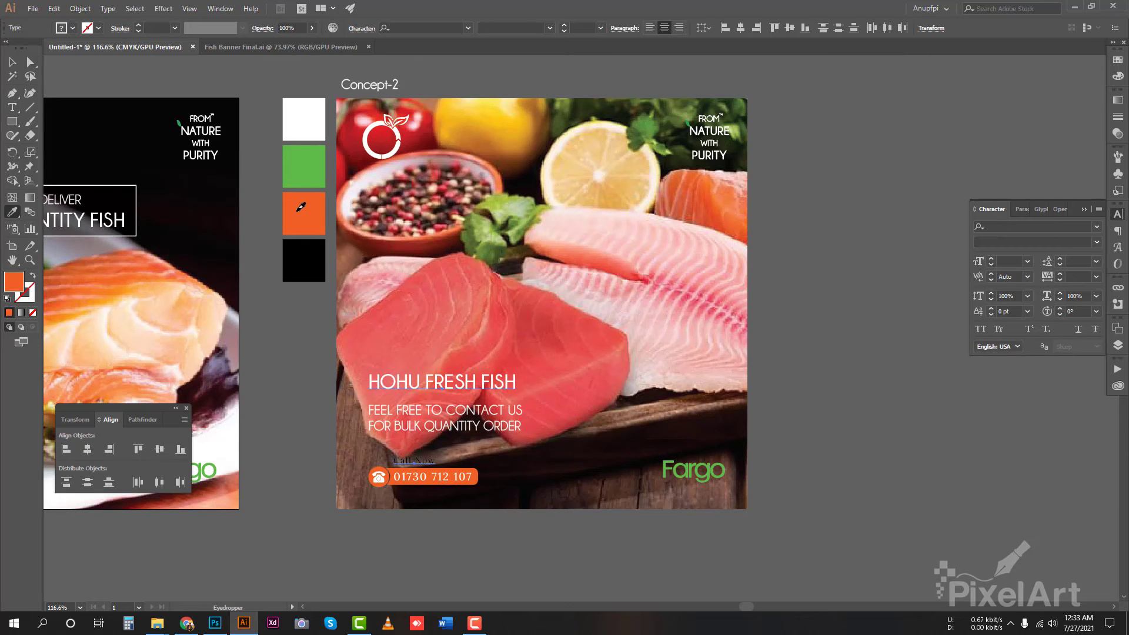
{"action": "left_click", "coordinate": [301, 168]}
{"action": "scroll", "coordinate": [411, 294], "scroll_direction": "up", "scroll_amount": 3}
{"action": "key", "text": "v"}
Step: Enlarge the HOHU FRESH FISH title to 50.75 pt Bold and make it white
{"action": "left_click", "coordinate": [506, 459]}
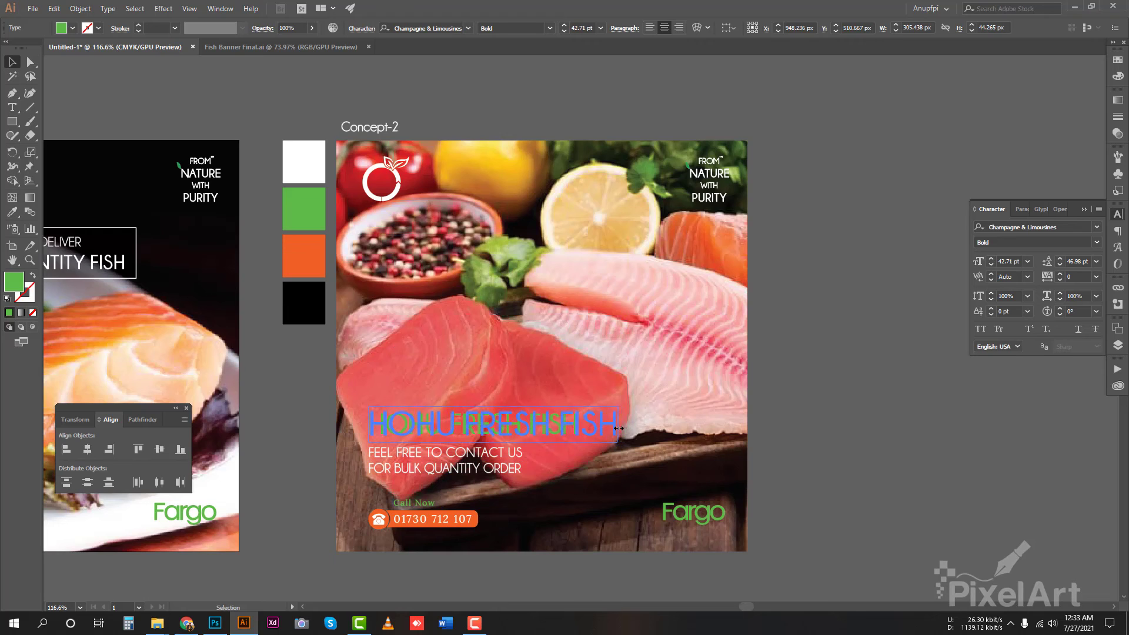
{"action": "left_click_drag", "start_coordinate": [618, 428], "coordinate": [617, 428]}
{"action": "left_click", "coordinate": [303, 164]}
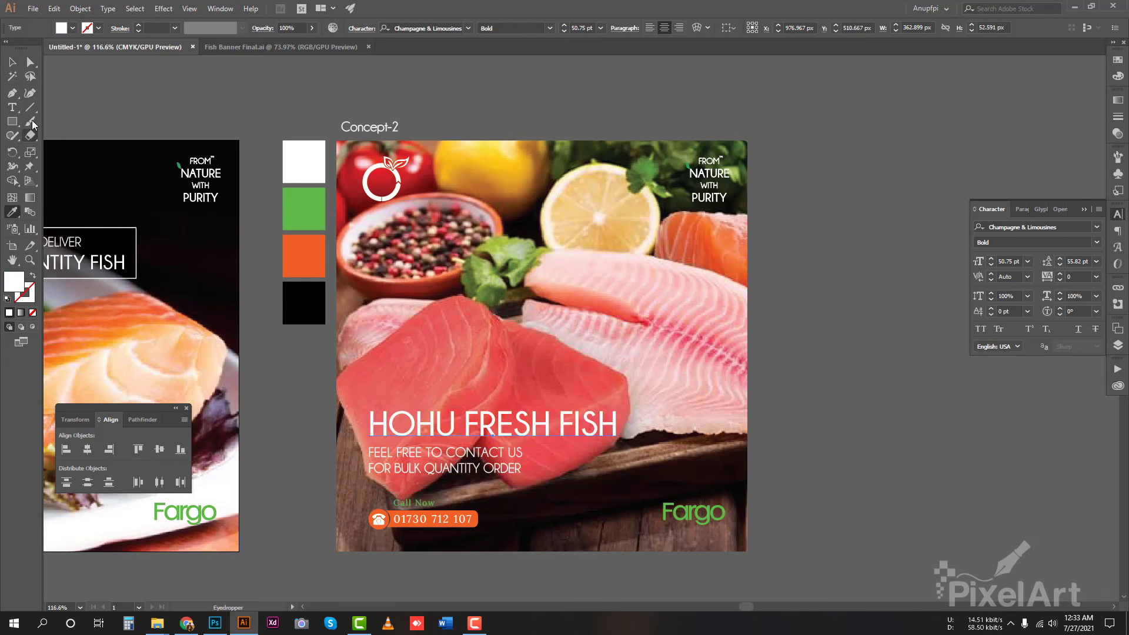
Step: Check that the logo, text and phone badge group is left-aligned on Concept-2
{"action": "key", "text": "v"}
{"action": "left_click", "coordinate": [417, 522]}
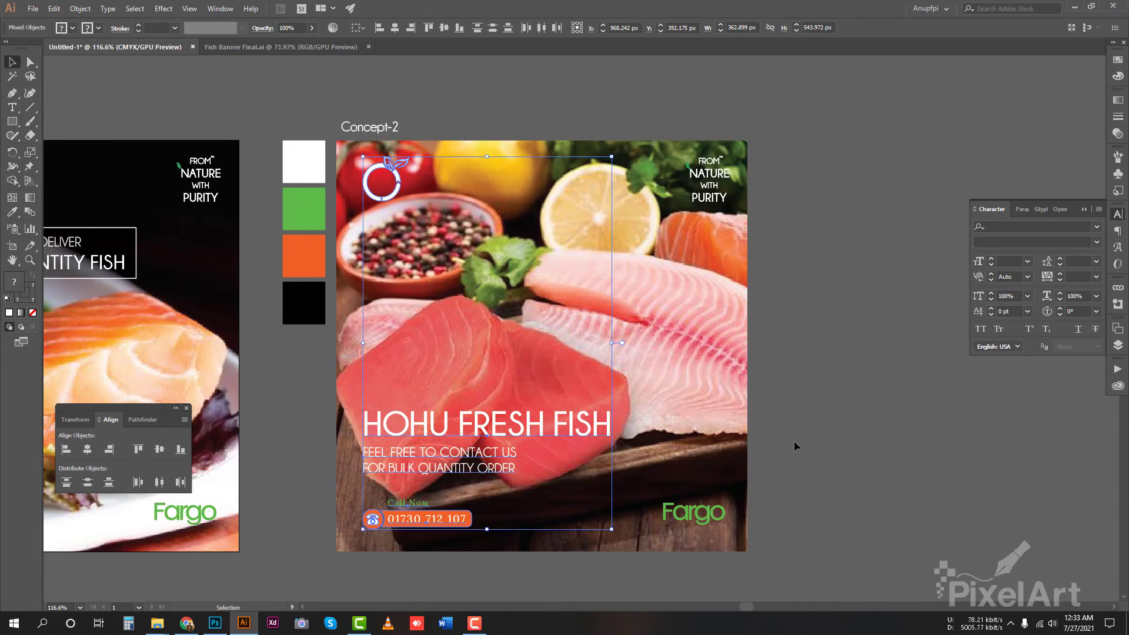
{"action": "left_click", "coordinate": [797, 449]}
{"action": "left_click_drag", "start_coordinate": [531, 338], "coordinate": [543, 298]}
{"action": "scroll", "coordinate": [543, 299], "scroll_direction": "up", "scroll_amount": 1}
{"action": "left_click", "coordinate": [391, 141]}
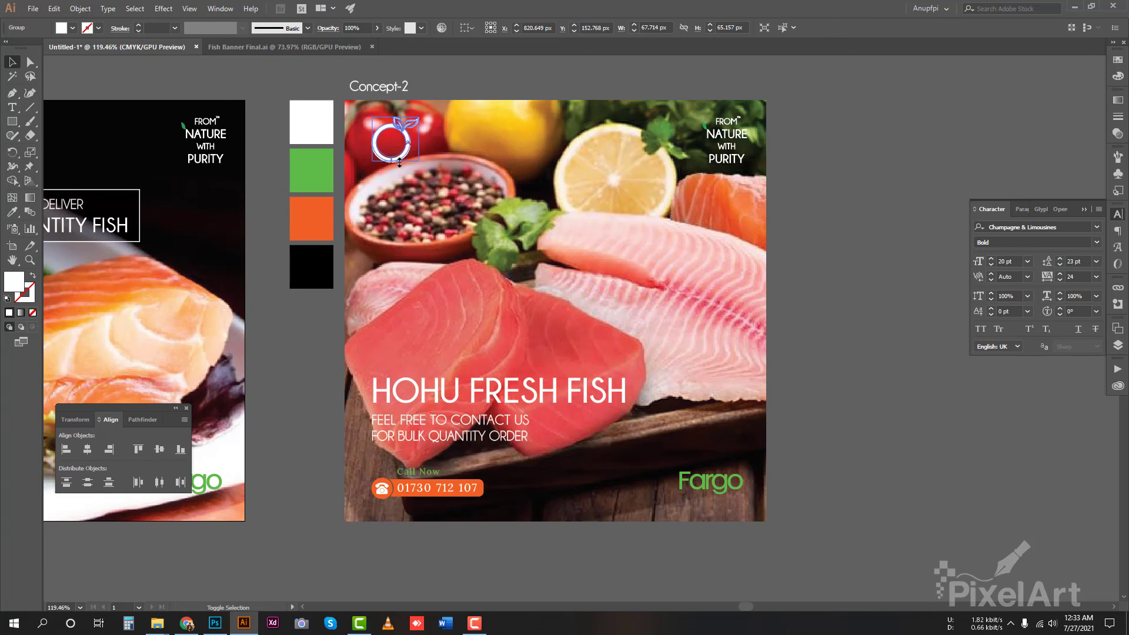
{"action": "left_click", "coordinate": [837, 273]}
{"action": "scroll", "coordinate": [788, 311], "scroll_direction": "up", "scroll_amount": 1}
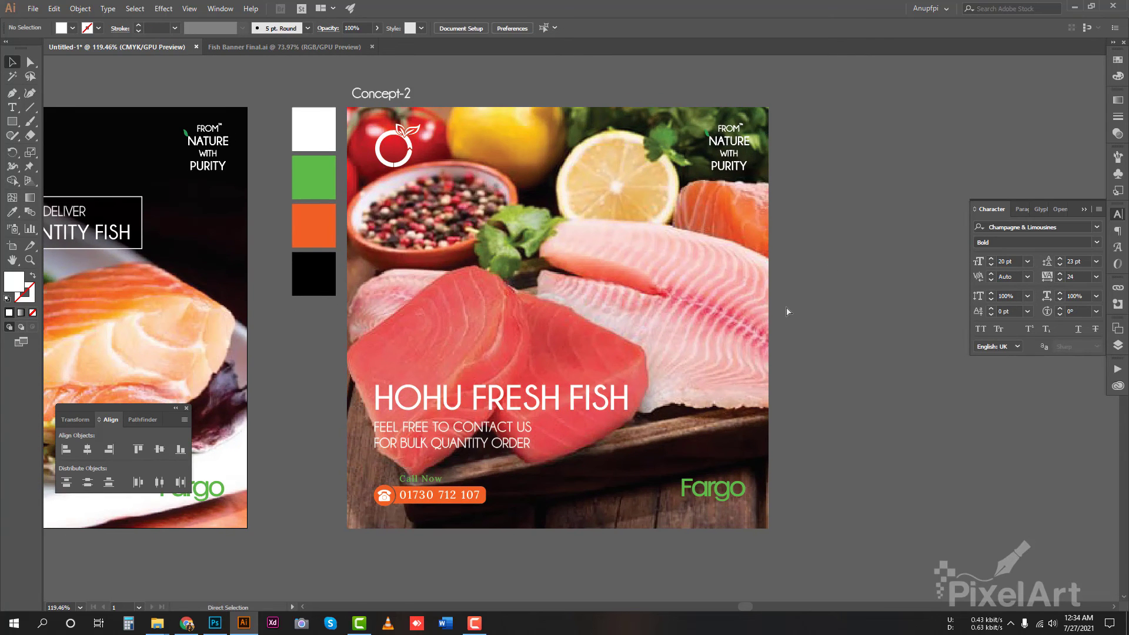